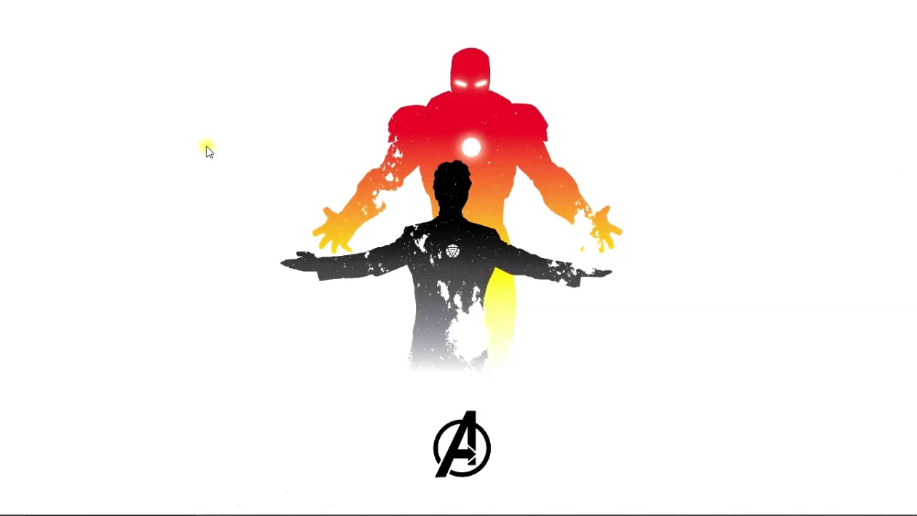
# Step: Refresh the desktop several times from its right-click menu
pyautogui.rightClick(206, 147)
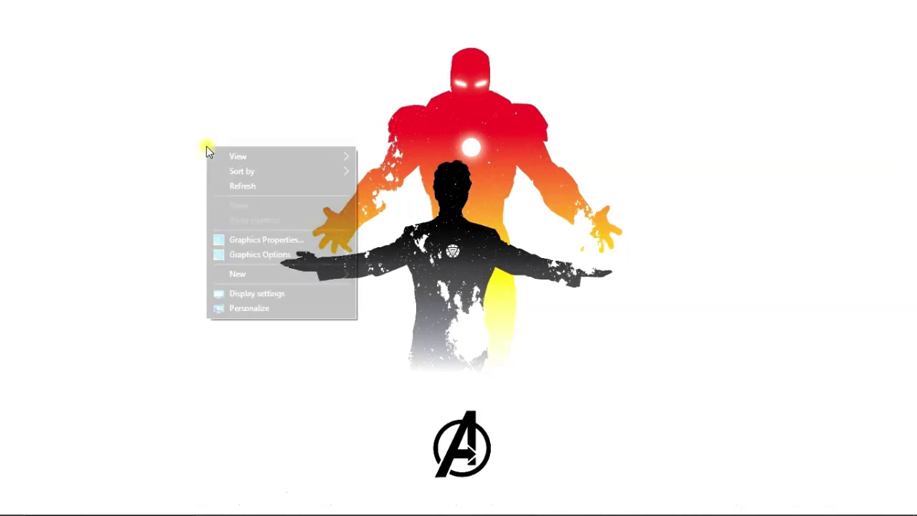
pyautogui.click(233, 184)
pyautogui.rightClick(176, 89)
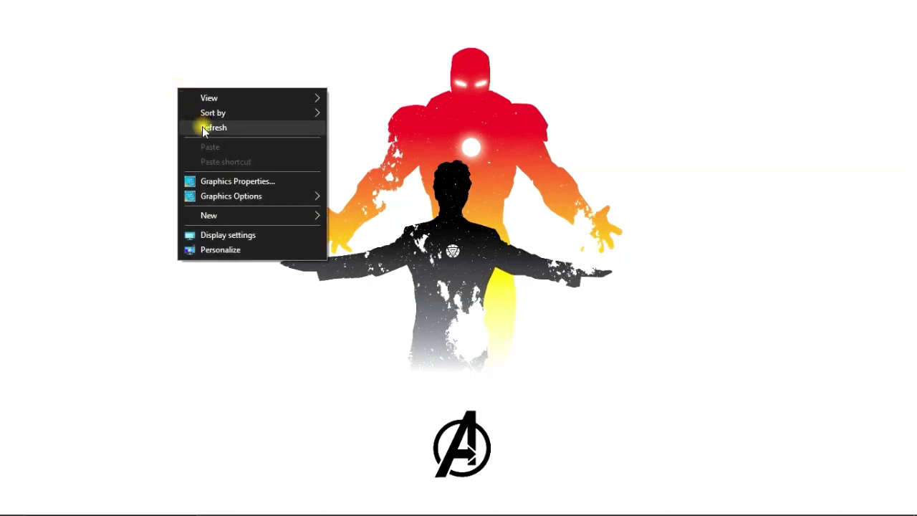
pyautogui.click(202, 129)
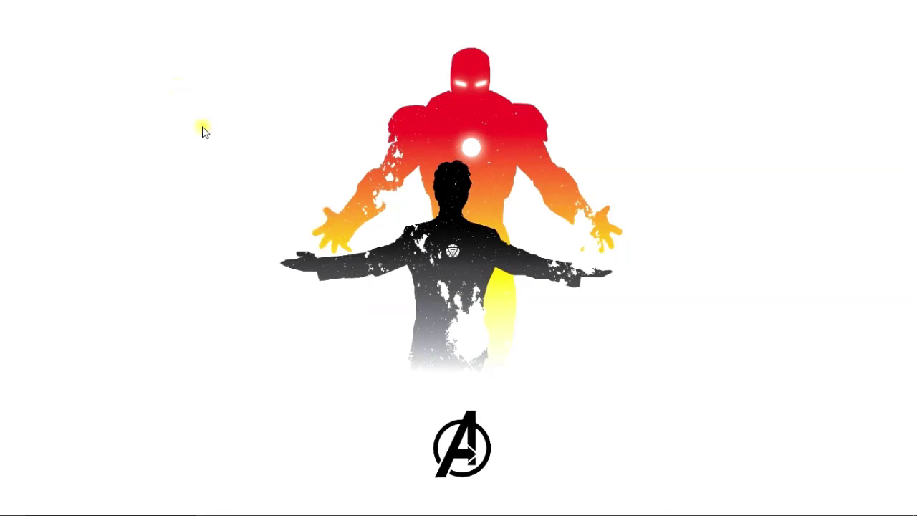
pyautogui.rightClick(179, 78)
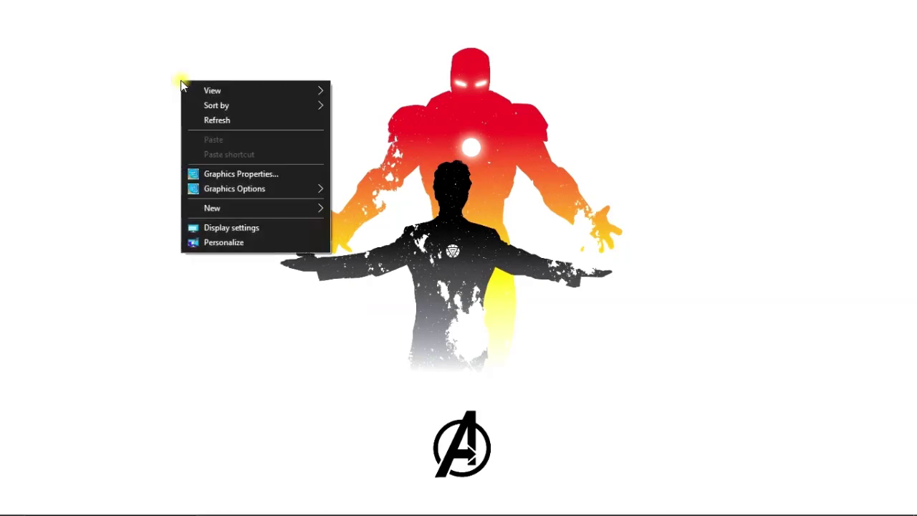
pyautogui.click(202, 119)
pyautogui.rightClick(202, 119)
pyautogui.click(237, 149)
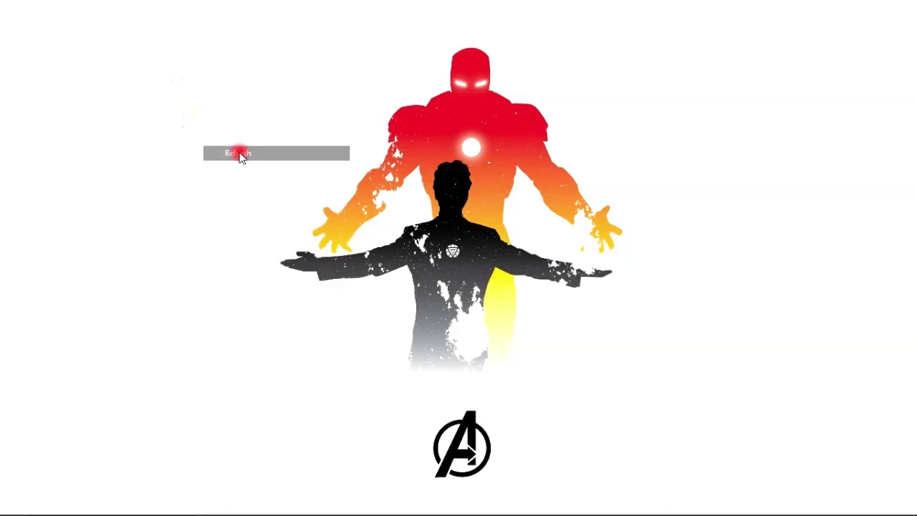
pyautogui.rightClick(207, 114)
pyautogui.click(236, 148)
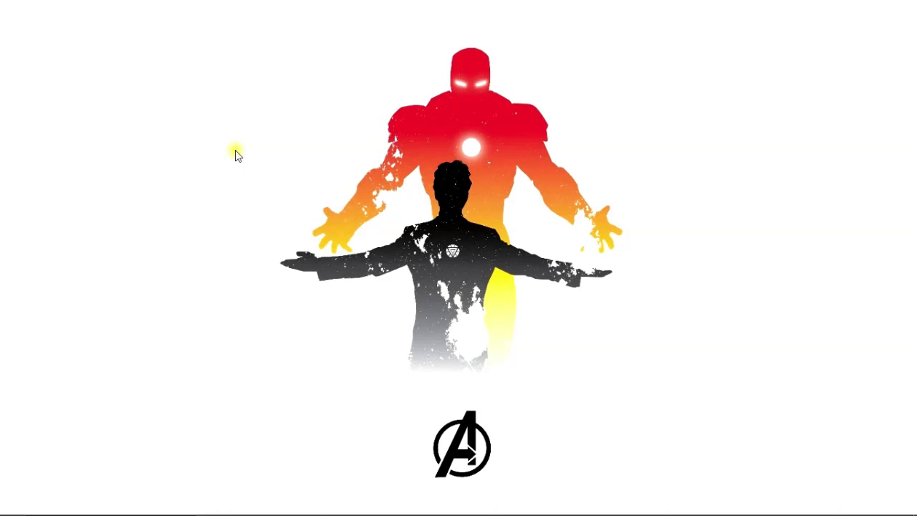
# Step: Launch Word with winword from the Run dialog and start a blank document
pyautogui.press('super+r')
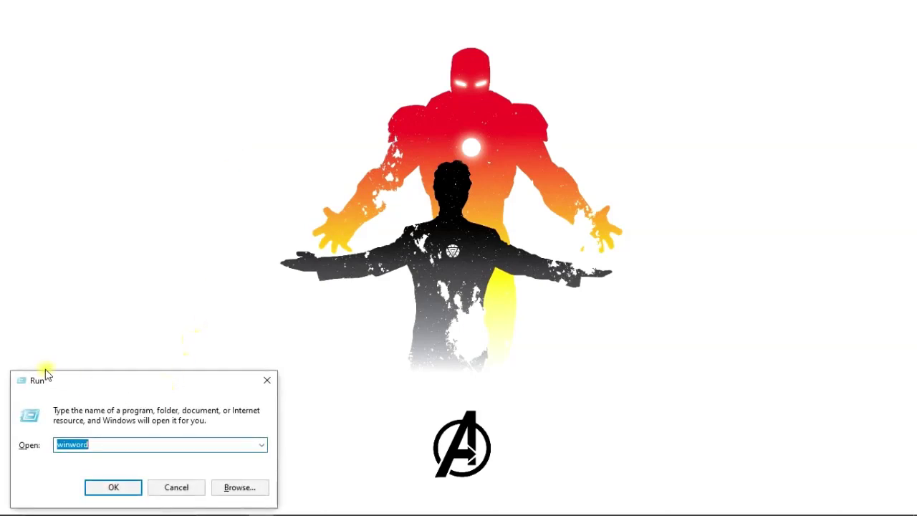
pyautogui.click(98, 445)
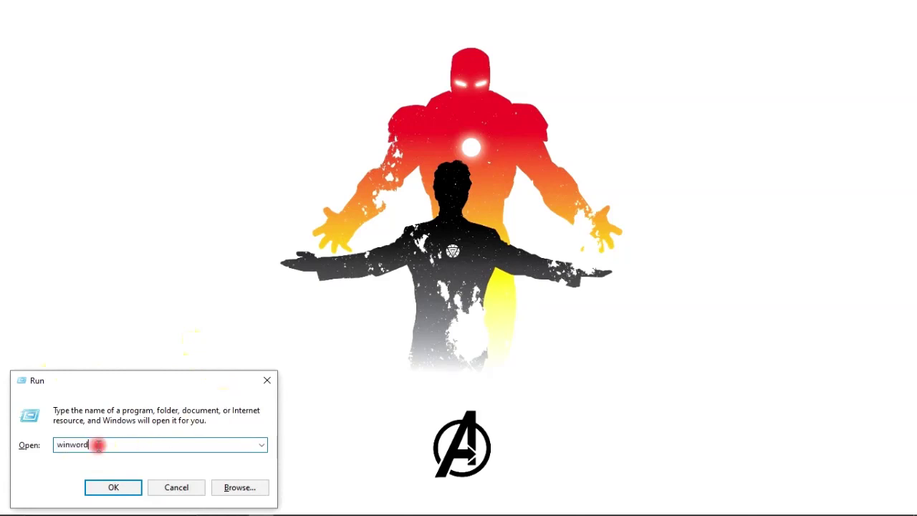
pyautogui.click(114, 486)
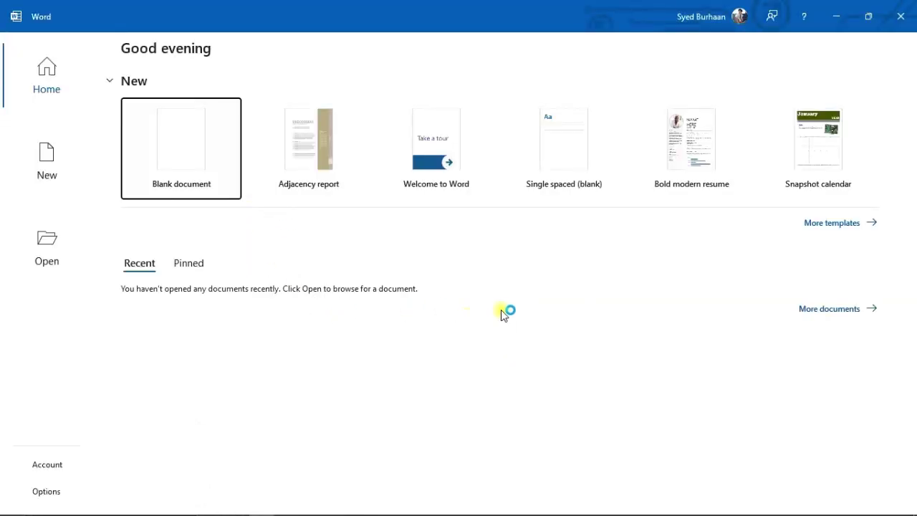
pyautogui.click(189, 150)
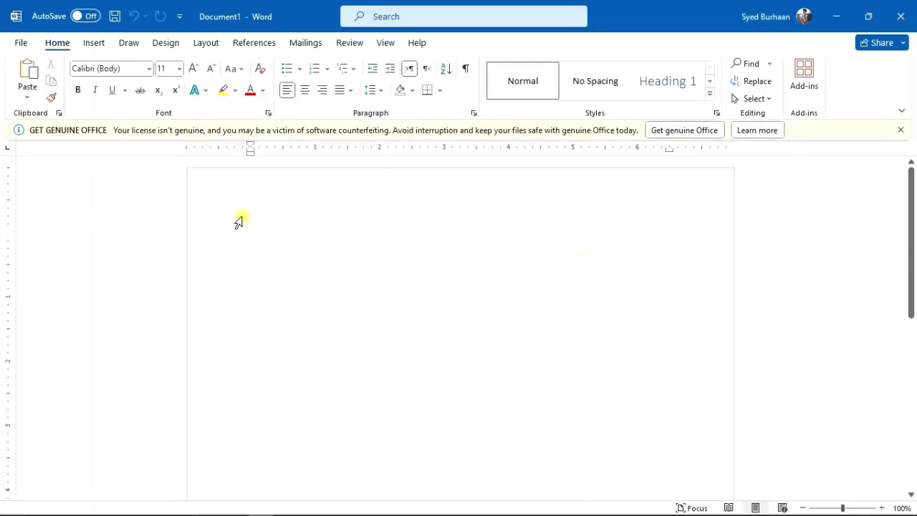
# Step: Close the yellow GET GENUINE OFFICE licence bar above the page
pyautogui.click(900, 129)
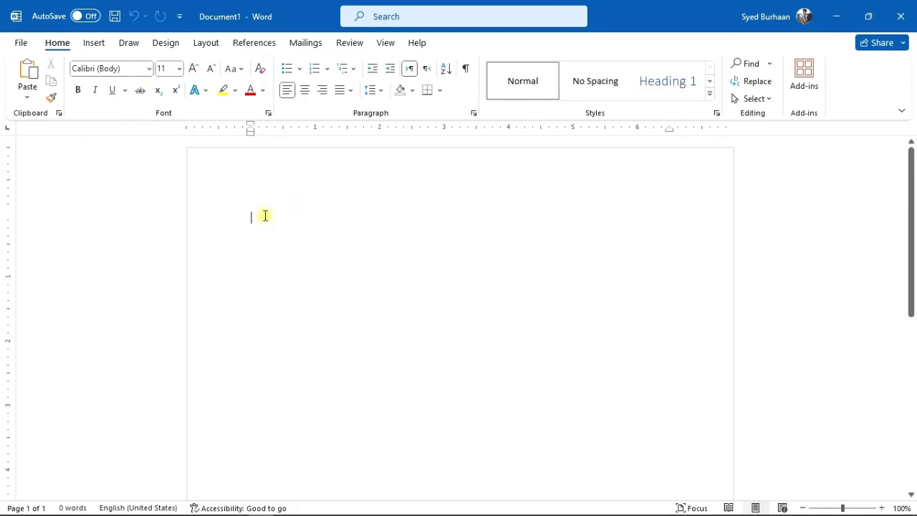
# Step: Type Ali, select it, and set its font size to 72 pt
pyautogui.write('Ali')
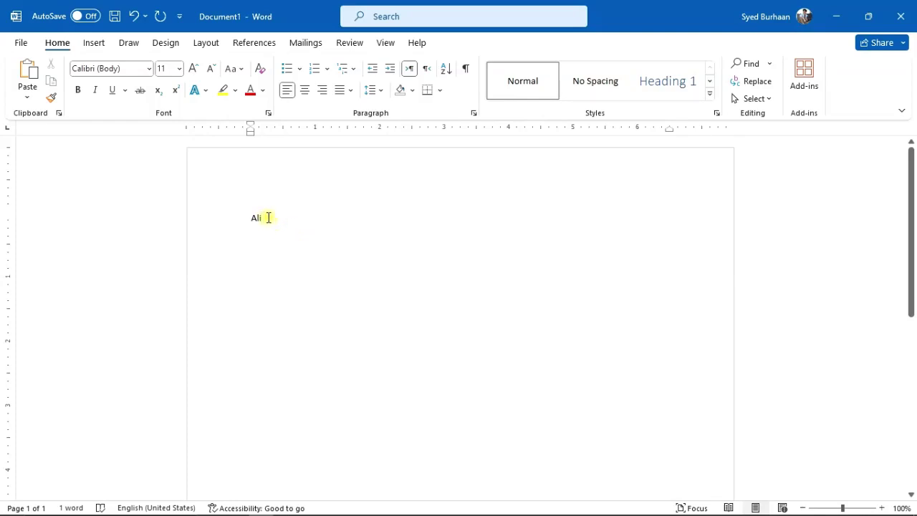
pyautogui.click(273, 217)
pyautogui.doubleClick(256, 218)
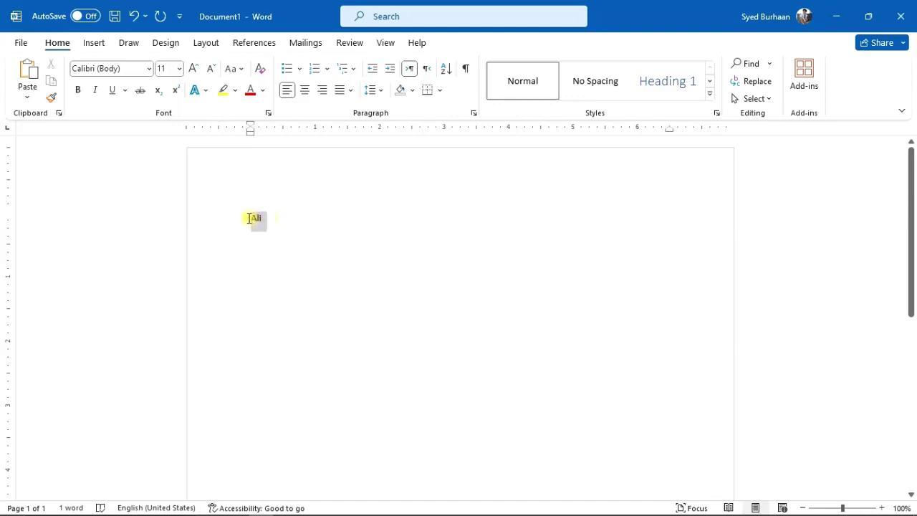
pyautogui.doubleClick(192, 73)
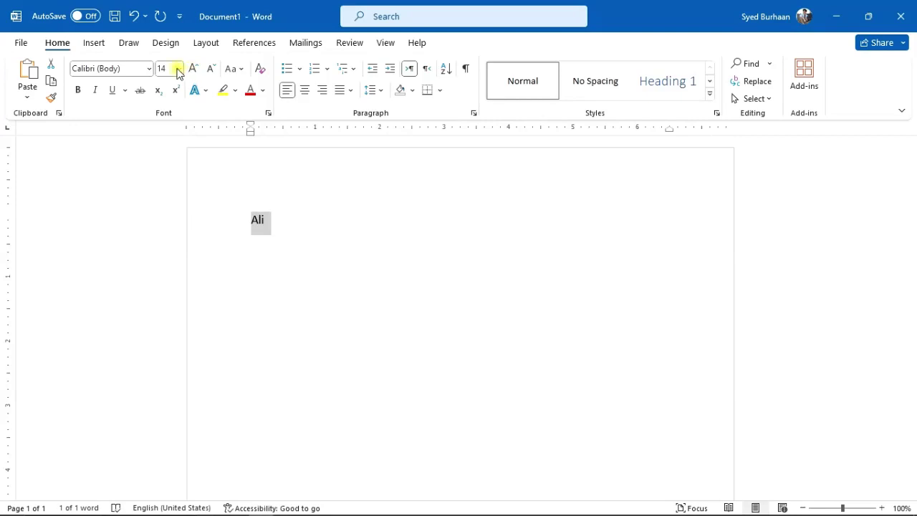
pyautogui.click(178, 70)
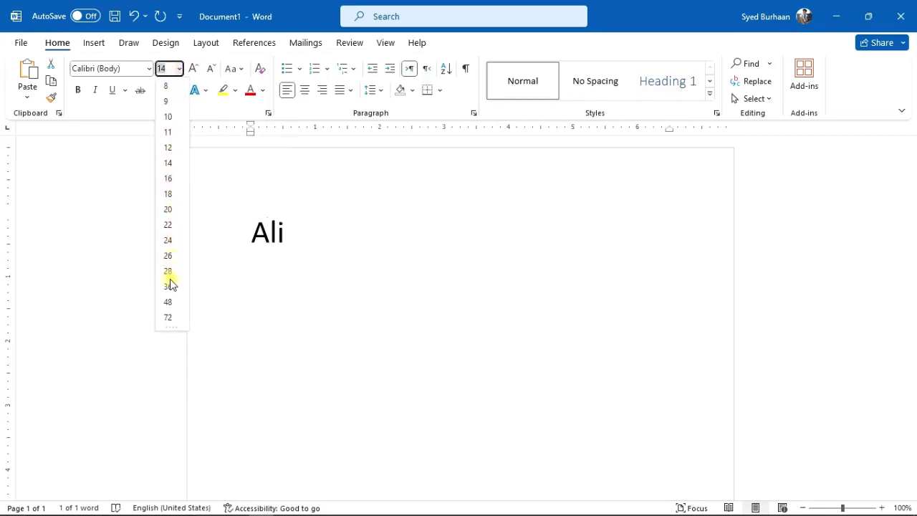
pyautogui.click(169, 318)
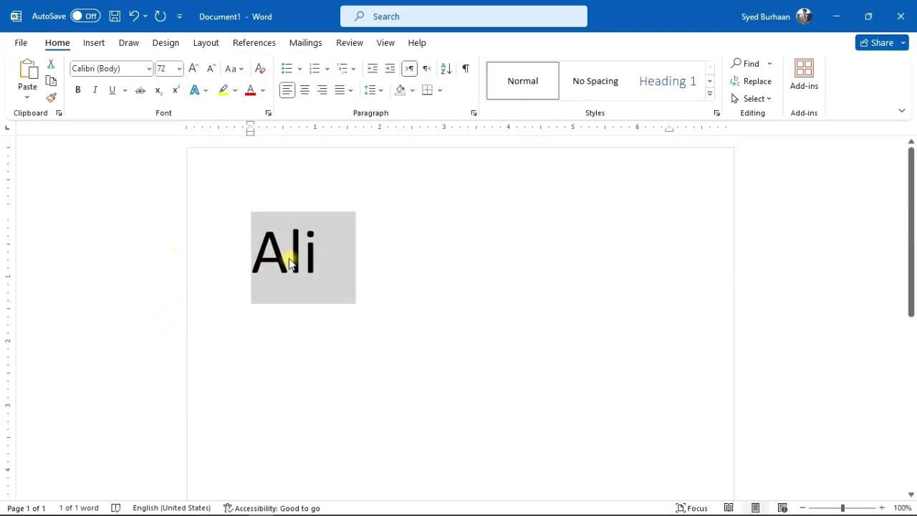
# Step: Grow Ali step by step from 72 to 120 pt
pyautogui.click(179, 68)
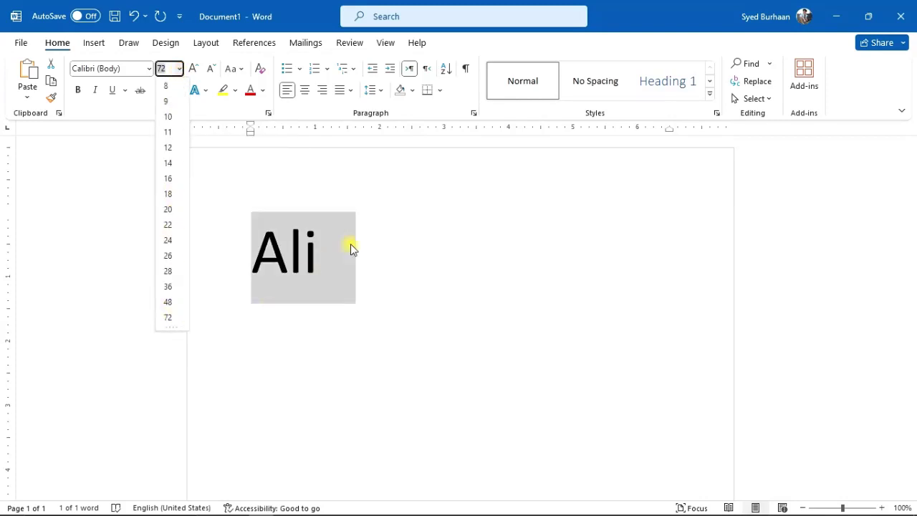
pyautogui.click(350, 244)
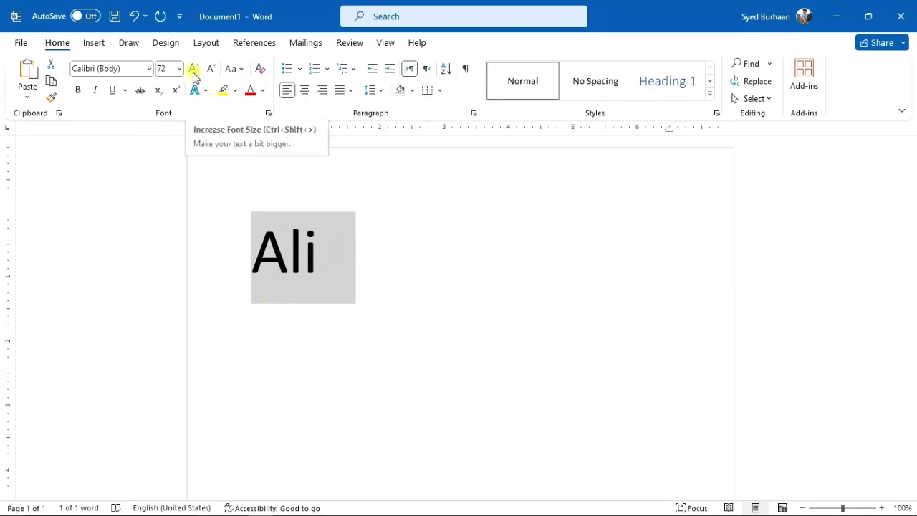
pyautogui.click(193, 69)
pyautogui.click(193, 68)
pyautogui.click(194, 69)
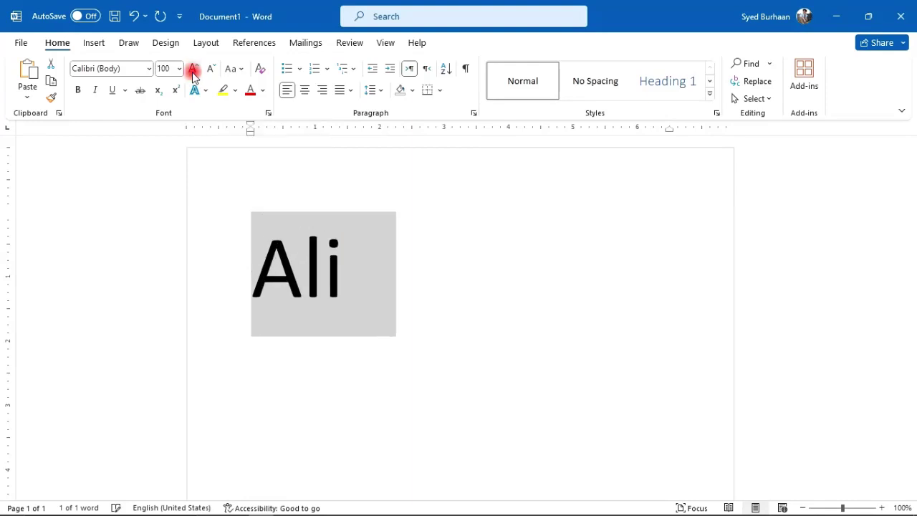
pyautogui.click(194, 69)
pyautogui.click(194, 69)
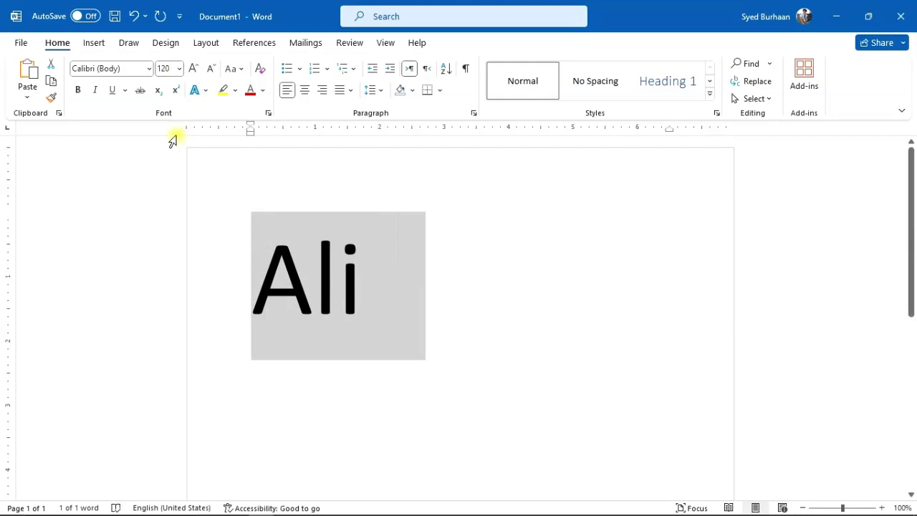
# Step: Apply the Mistral font to Ali
pyautogui.click(147, 71)
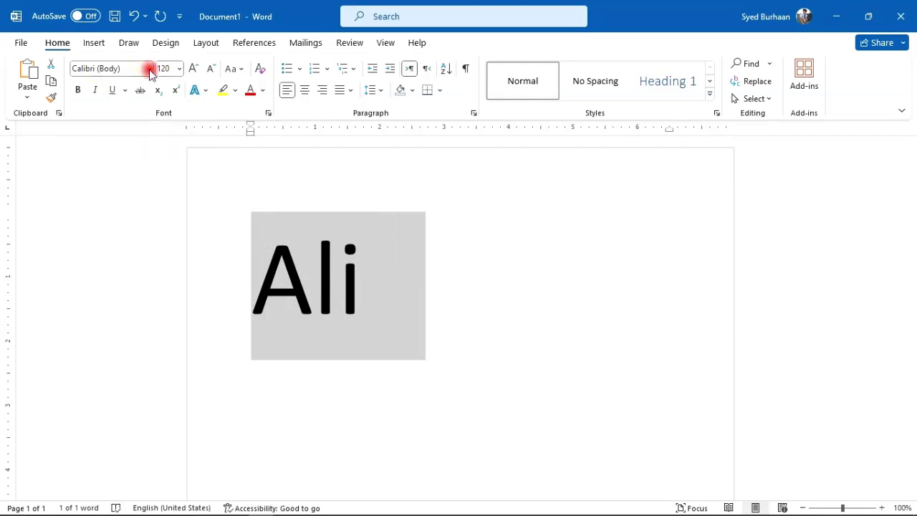
pyautogui.click(149, 70)
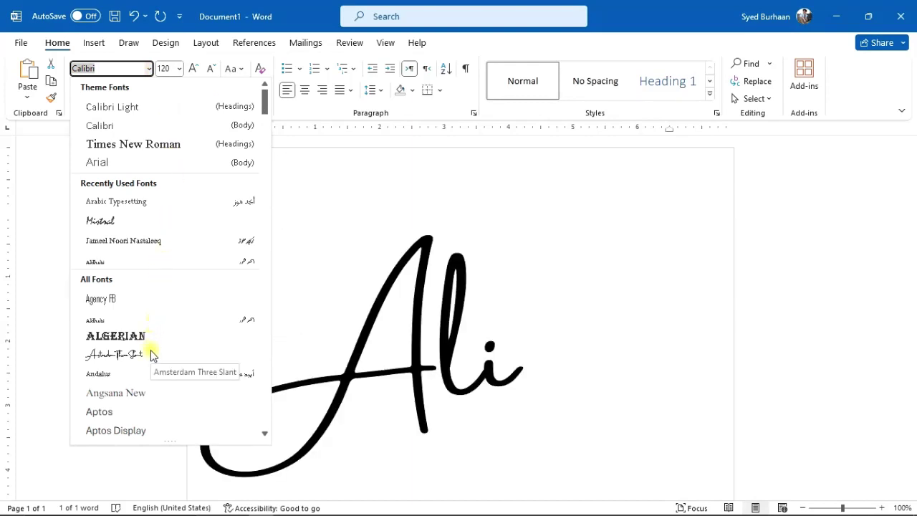
pyautogui.scroll(-7, 151, 356)
pyautogui.scroll(-3, 151, 356)
pyautogui.scroll(10, 151, 356)
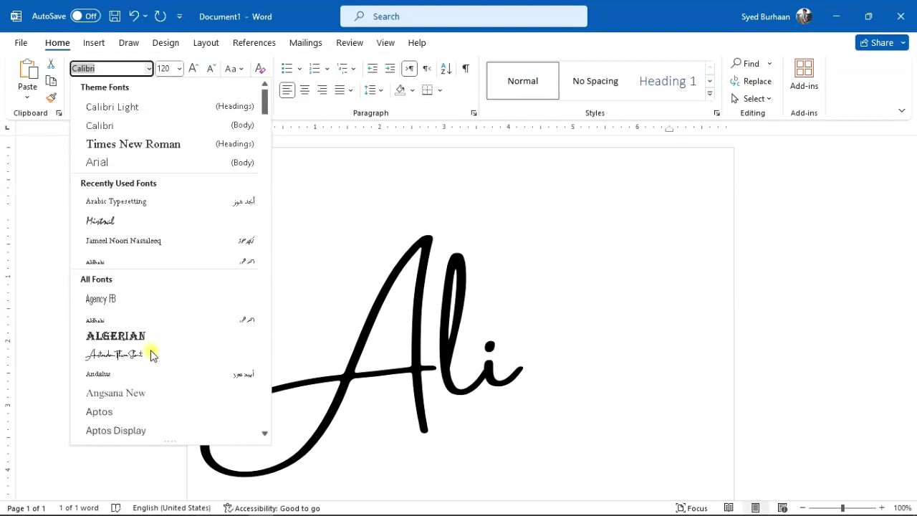
pyautogui.click(127, 222)
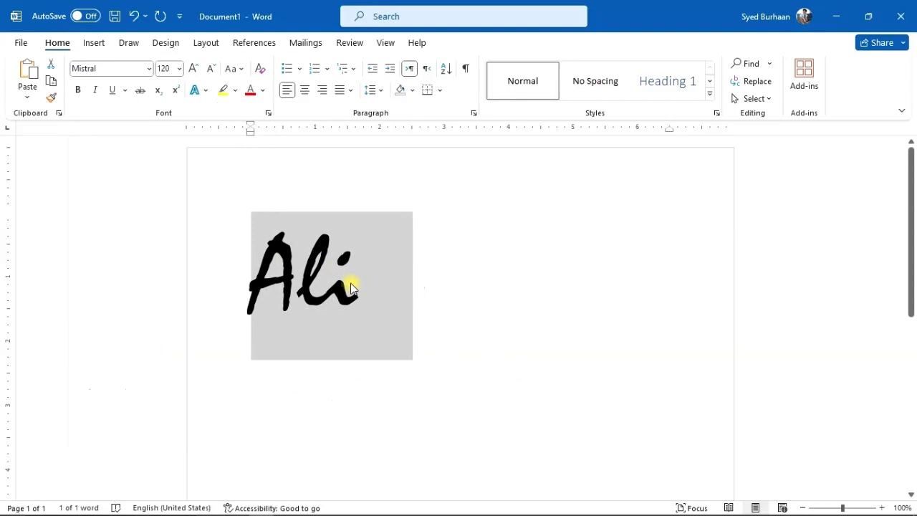
# Step: Enlarge the Mistral Ali from 120 up to 200 pt
pyautogui.click(149, 69)
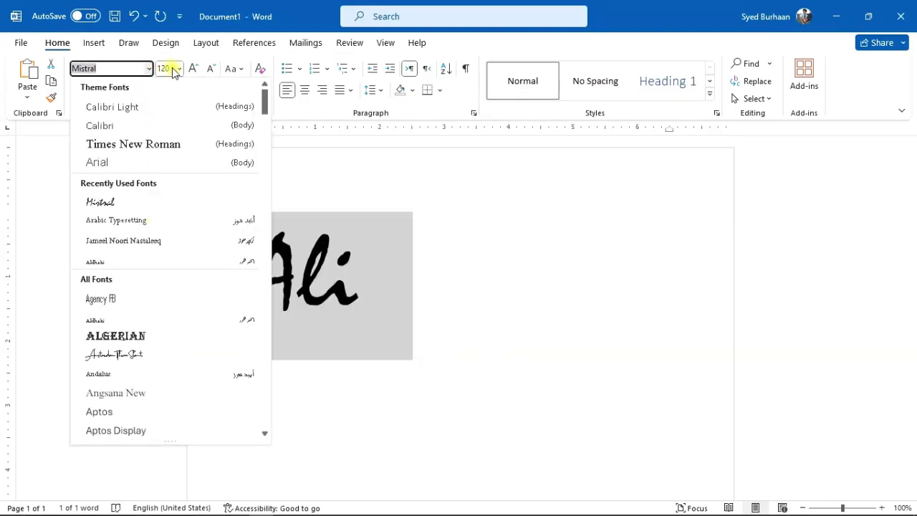
pyautogui.click(179, 71)
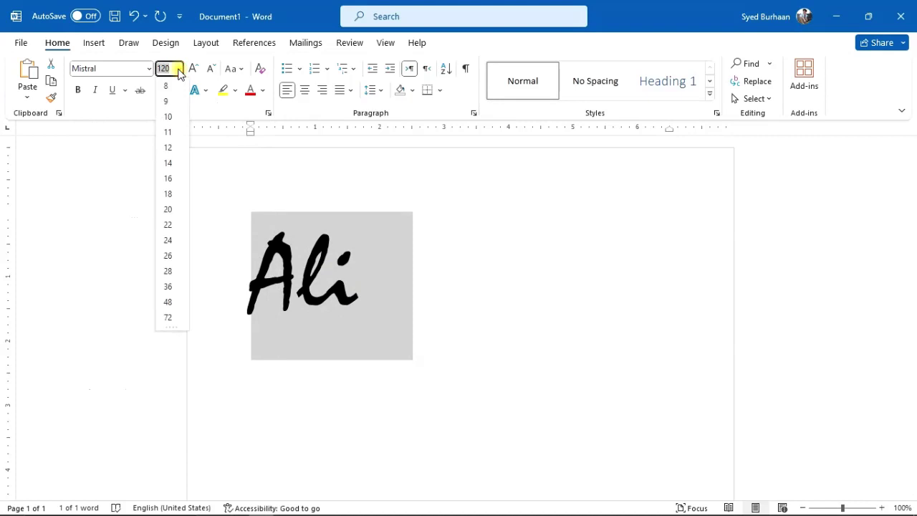
pyautogui.click(180, 70)
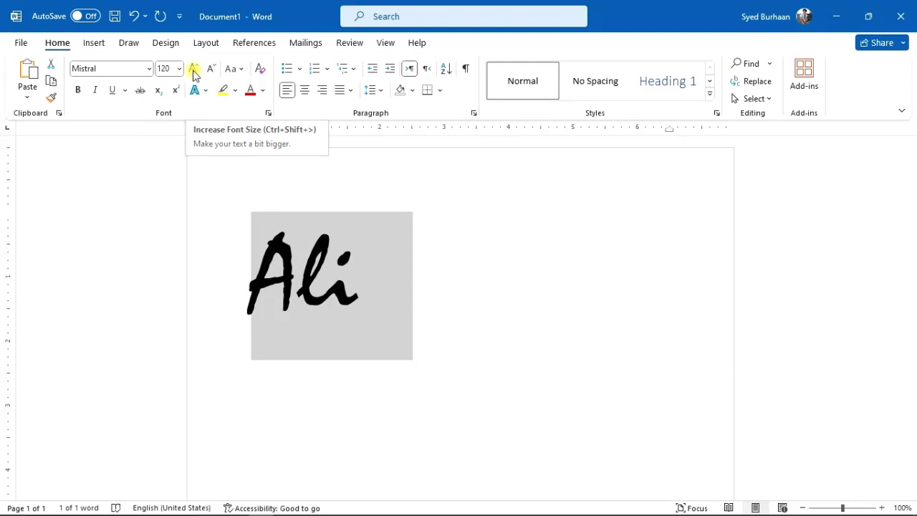
pyautogui.click(195, 72)
pyautogui.click(194, 73)
pyautogui.click(195, 72)
pyautogui.click(195, 72)
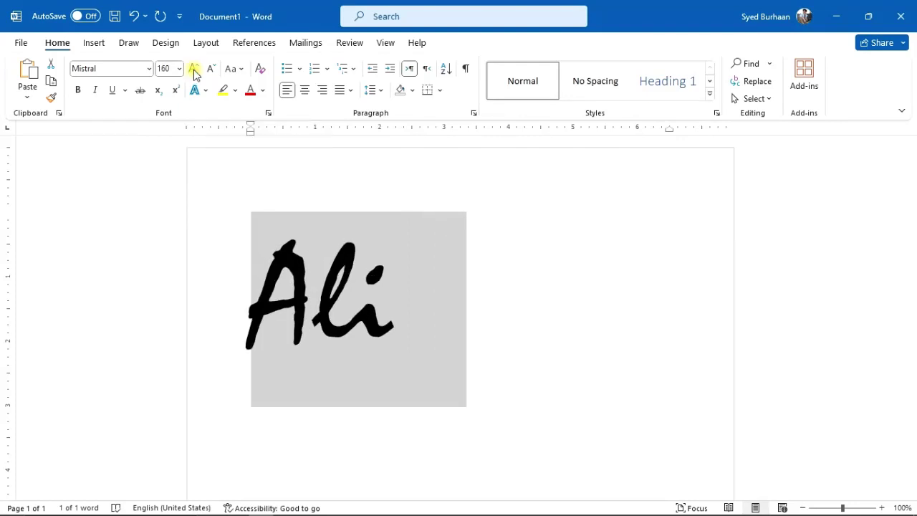
pyautogui.click(179, 68)
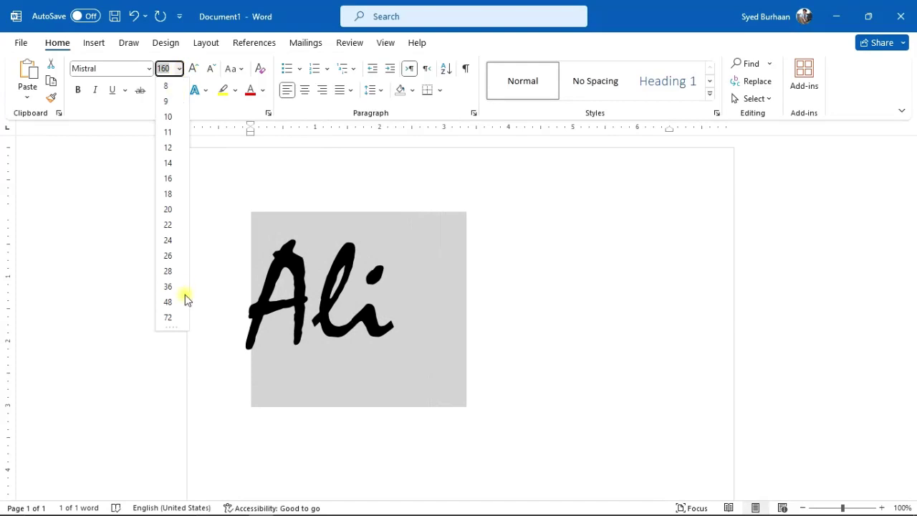
pyautogui.click(195, 72)
pyautogui.click(195, 73)
pyautogui.click(195, 73)
pyautogui.click(195, 73)
pyautogui.click(195, 72)
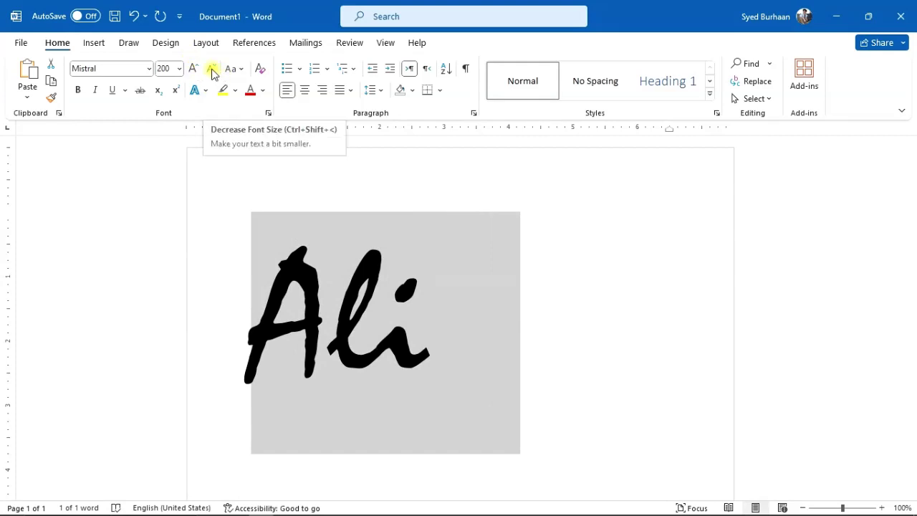
# Step: Shrink Ali repeatedly from 200 down to 80 pt
pyautogui.click(212, 70)
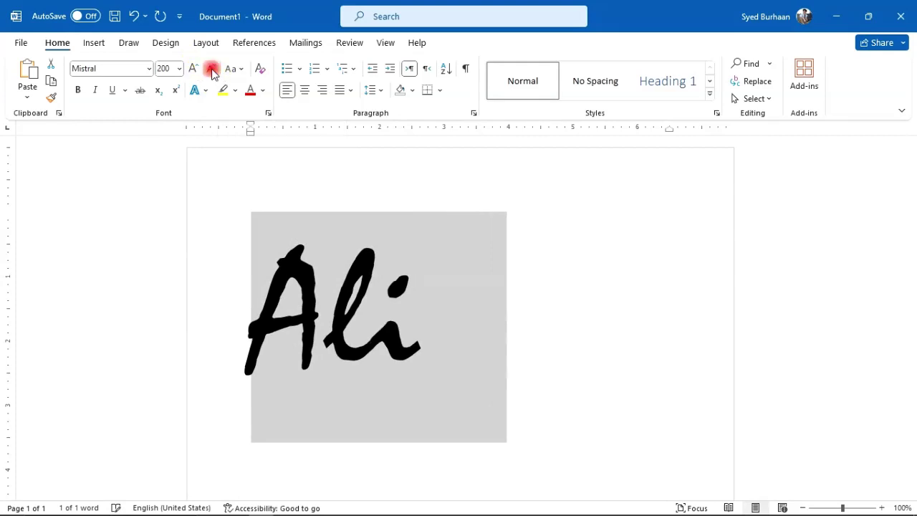
pyautogui.click(212, 70)
pyautogui.doubleClick(212, 70)
pyautogui.doubleClick(212, 70)
pyautogui.doubleClick(212, 70)
pyautogui.click(212, 72)
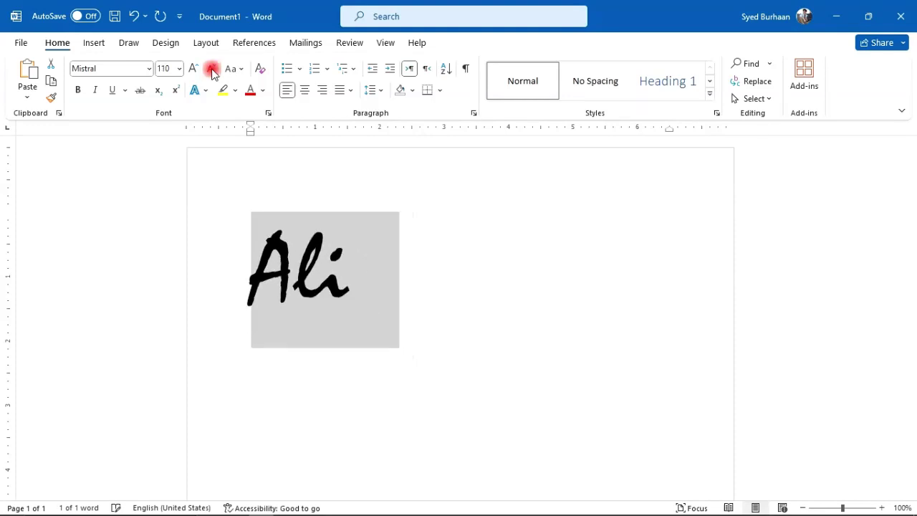
pyautogui.doubleClick(212, 72)
pyautogui.click(212, 71)
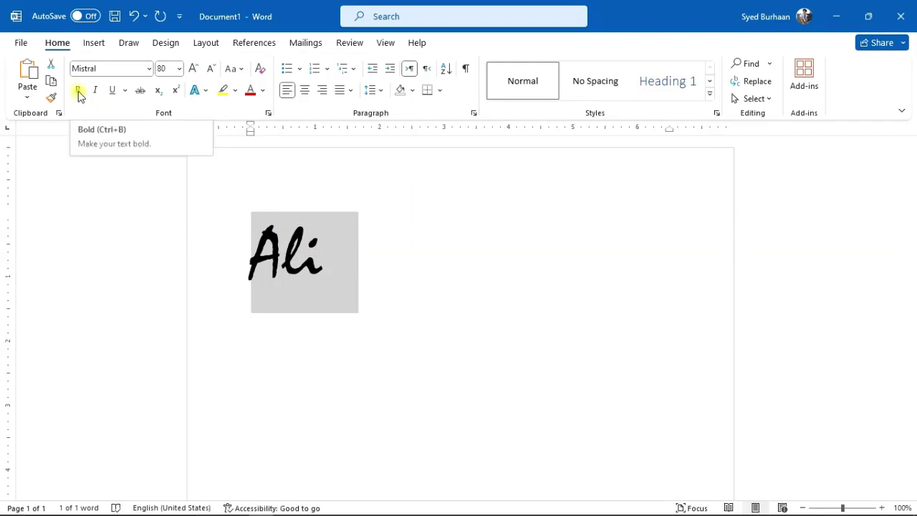
pyautogui.click(79, 93)
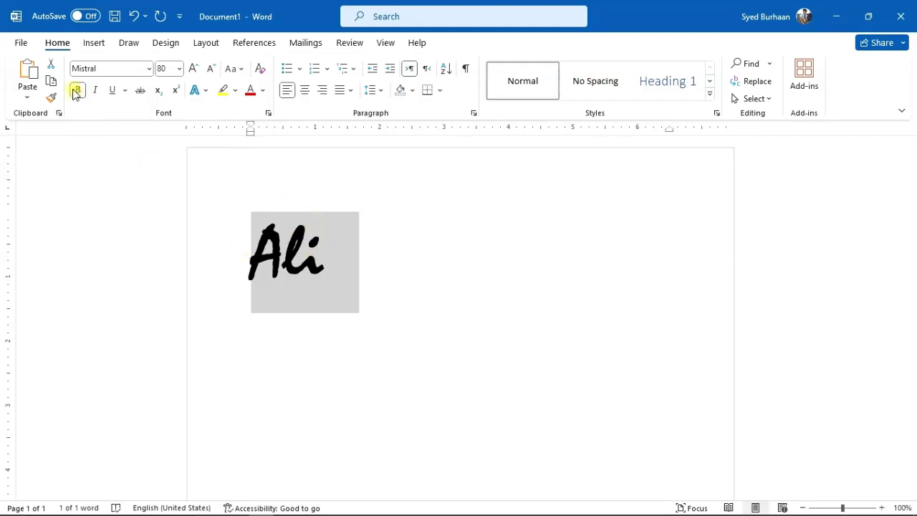
pyautogui.click(77, 94)
pyautogui.click(76, 93)
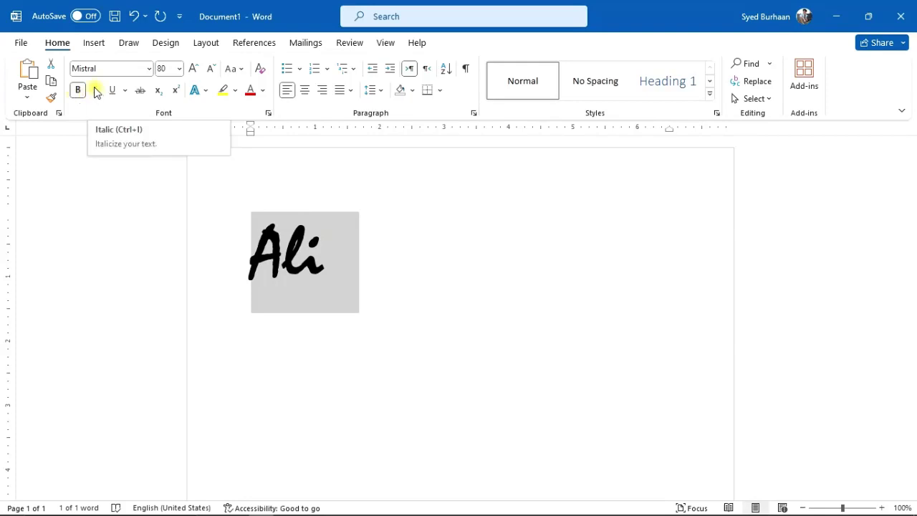
pyautogui.click(96, 91)
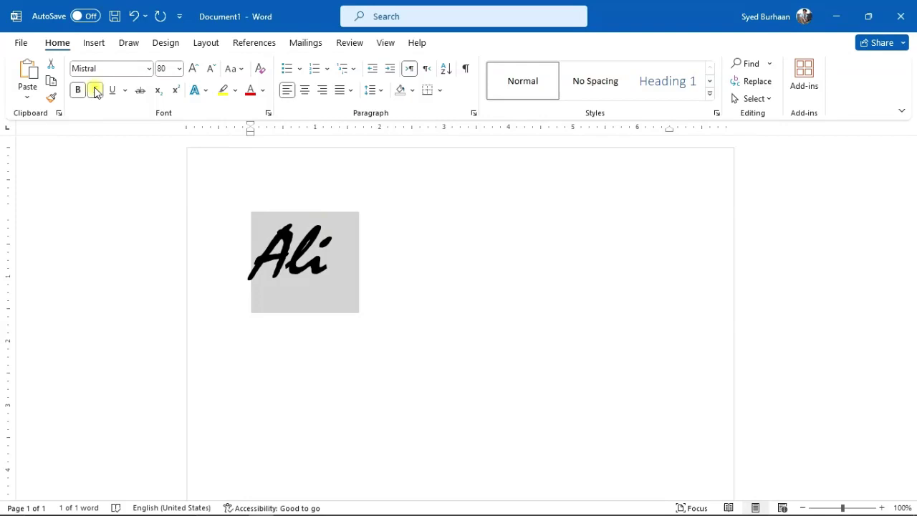
pyautogui.click(96, 91)
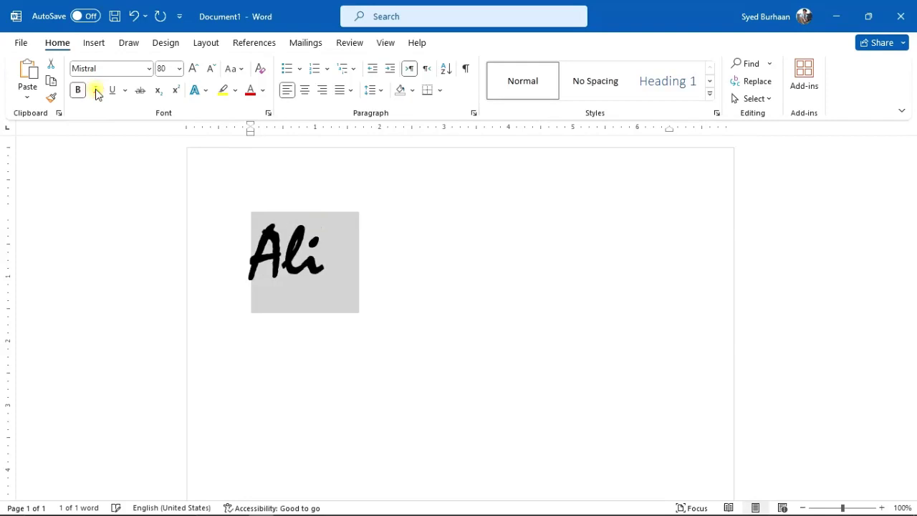
pyautogui.click(96, 91)
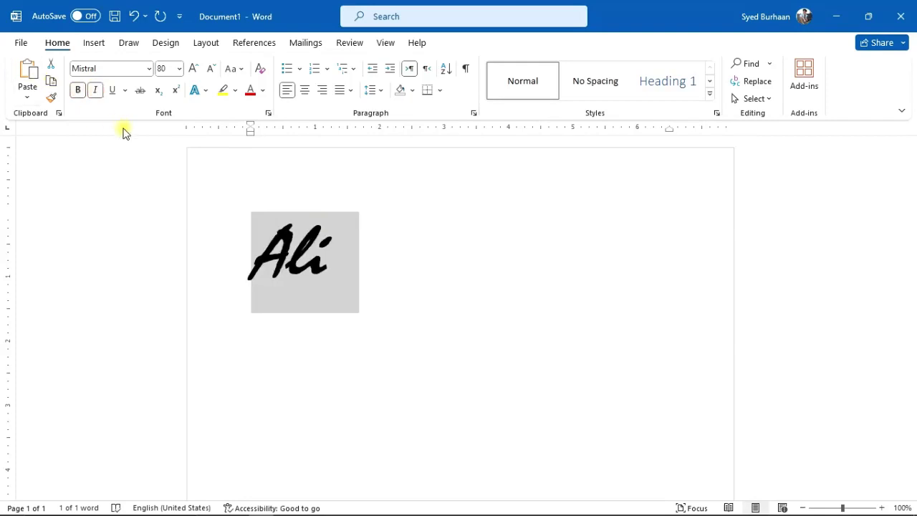
pyautogui.click(95, 91)
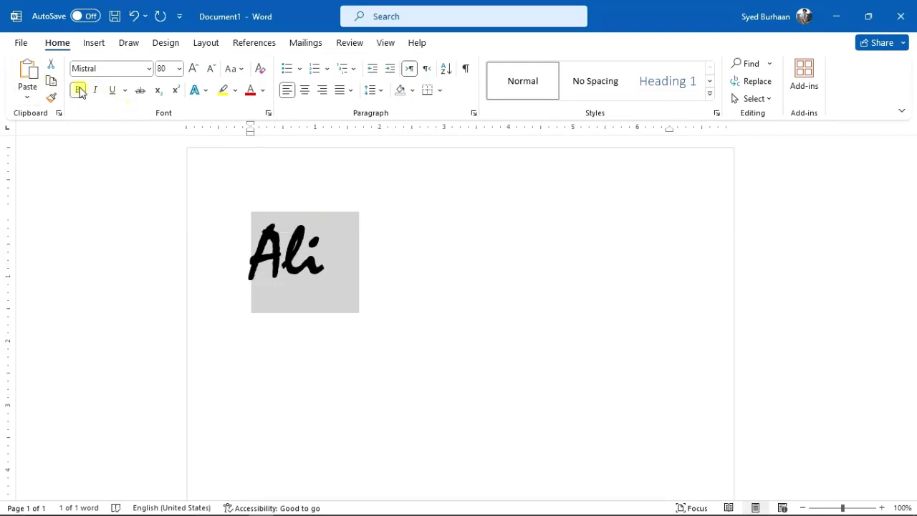
pyautogui.click(79, 90)
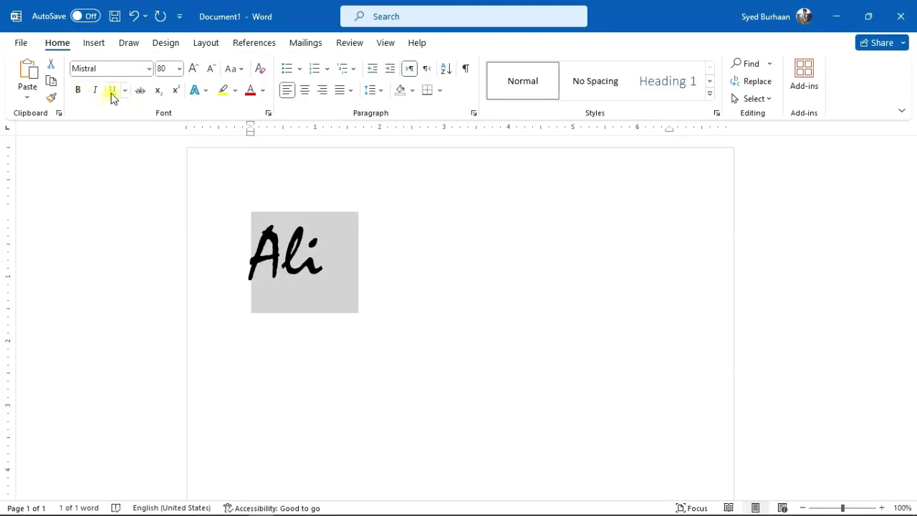
# Step: Give Ali a thick underline
pyautogui.click(113, 92)
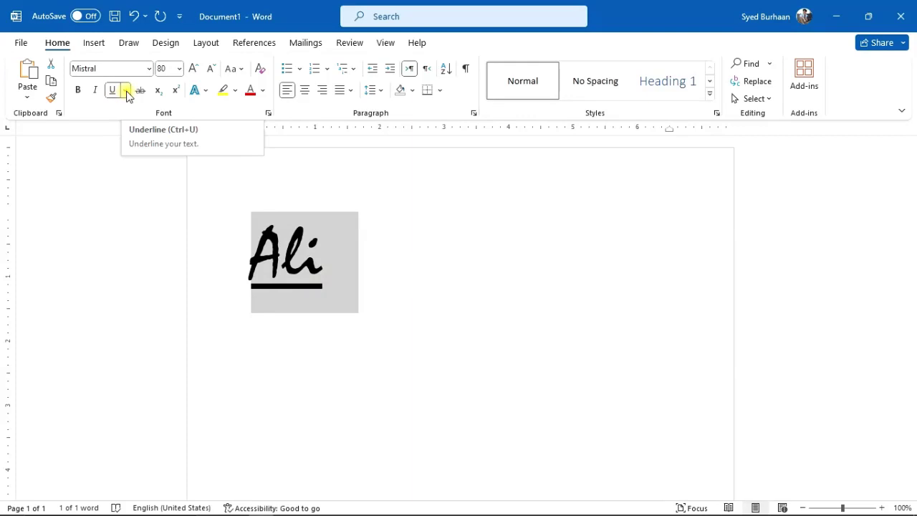
pyautogui.click(126, 91)
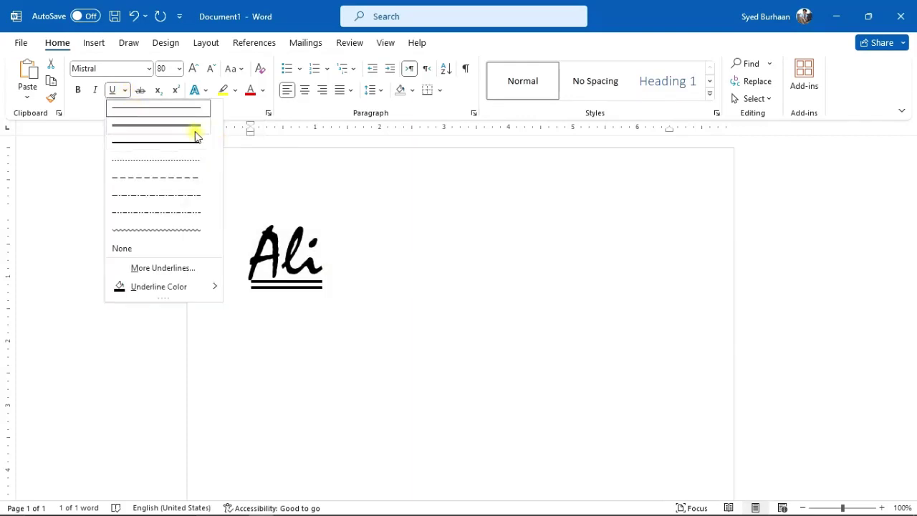
pyautogui.click(112, 91)
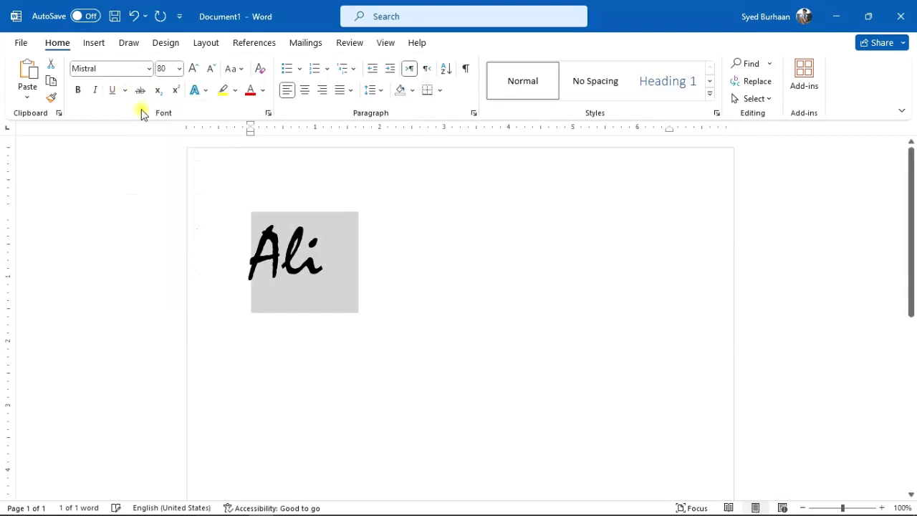
pyautogui.click(115, 91)
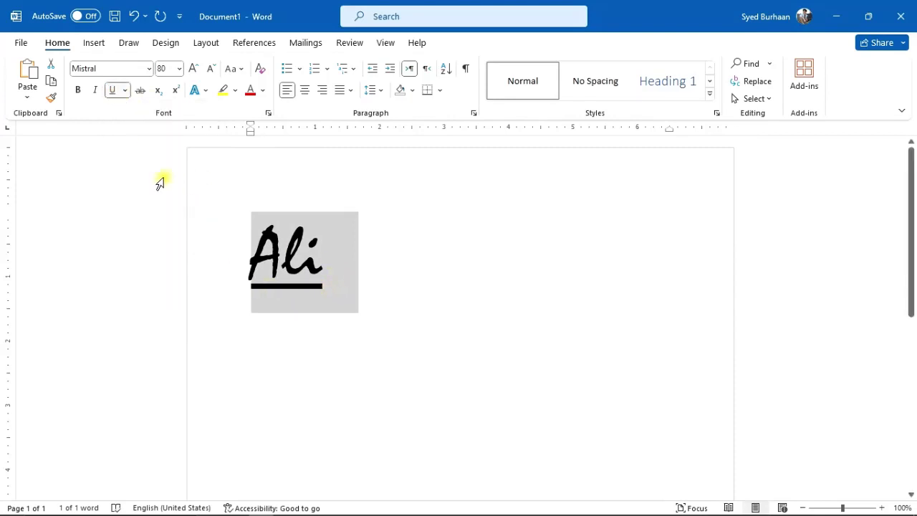
# Step: Make the underline red, then deselect Ali
pyautogui.click(126, 91)
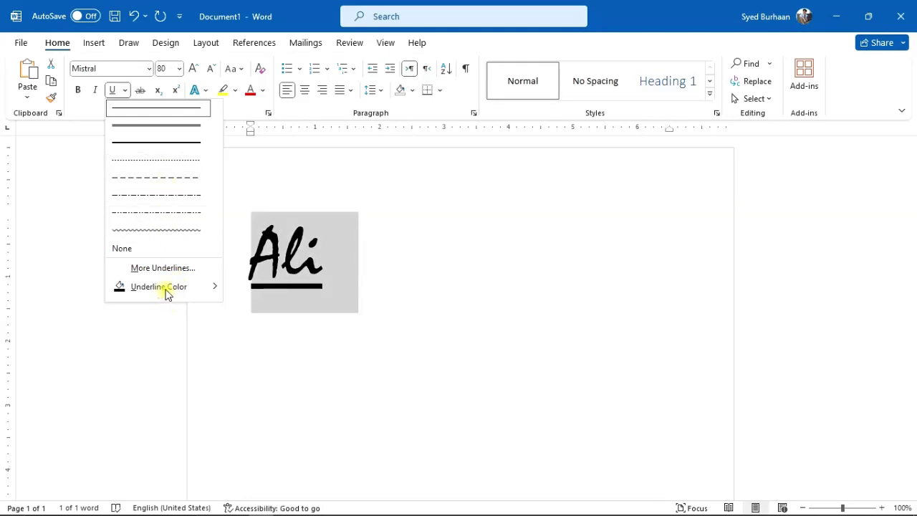
pyautogui.moveTo(159, 287)
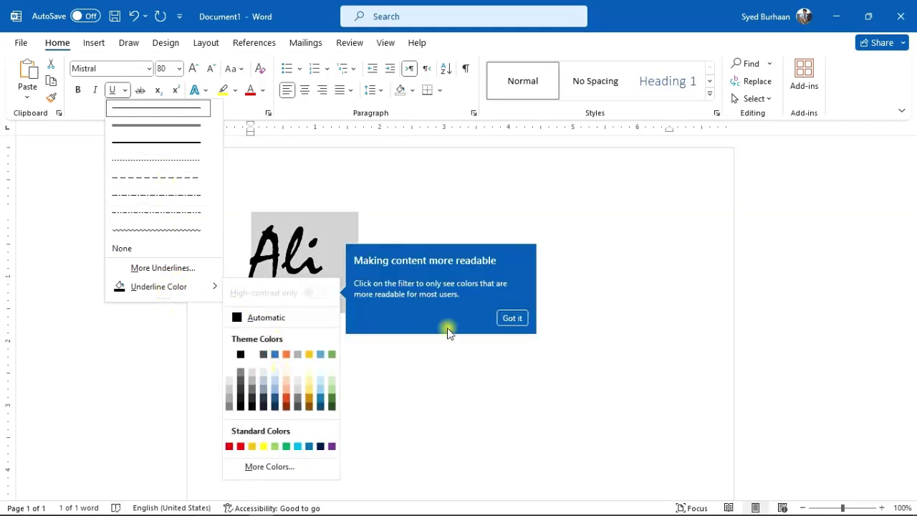
pyautogui.click(510, 316)
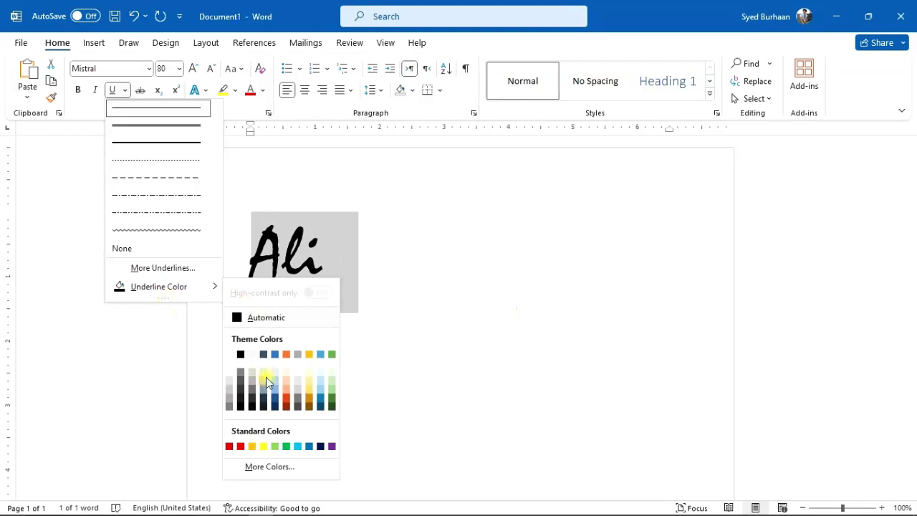
pyautogui.click(241, 446)
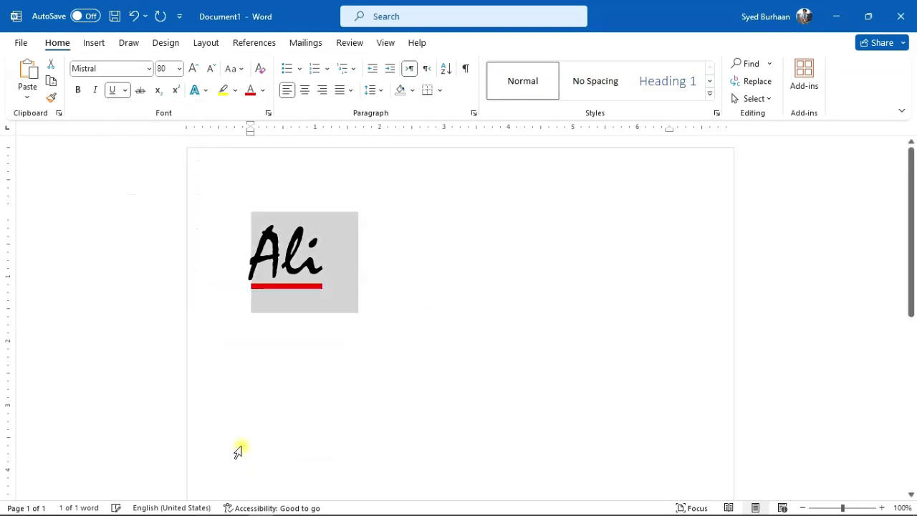
pyautogui.click(282, 212)
# Step: Insert aaa between l and i so the word reads Alaaai
pyautogui.click(315, 254)
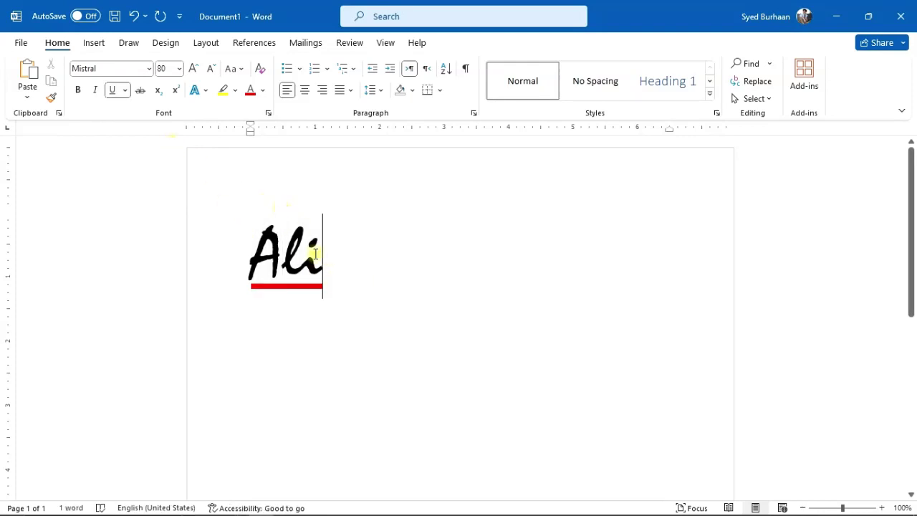
pyautogui.moveTo(316, 254); pyautogui.dragTo(227, 243)
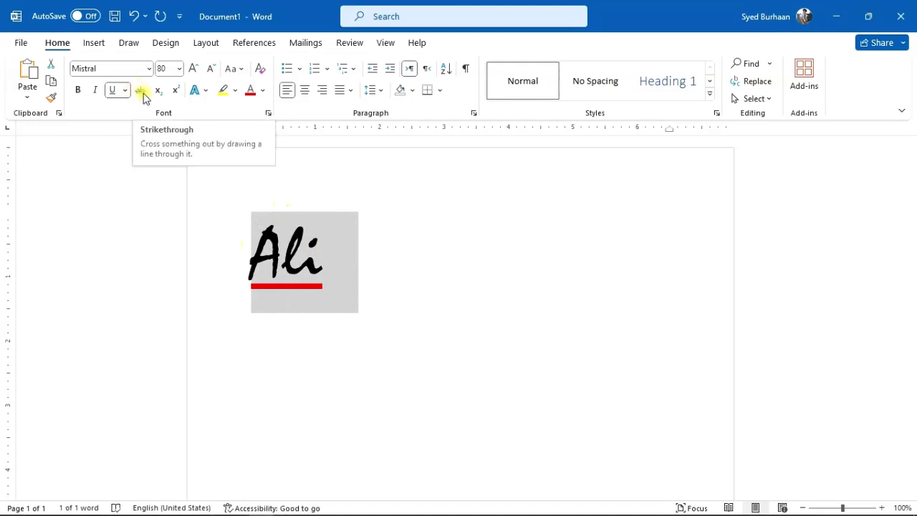
pyautogui.click(324, 260)
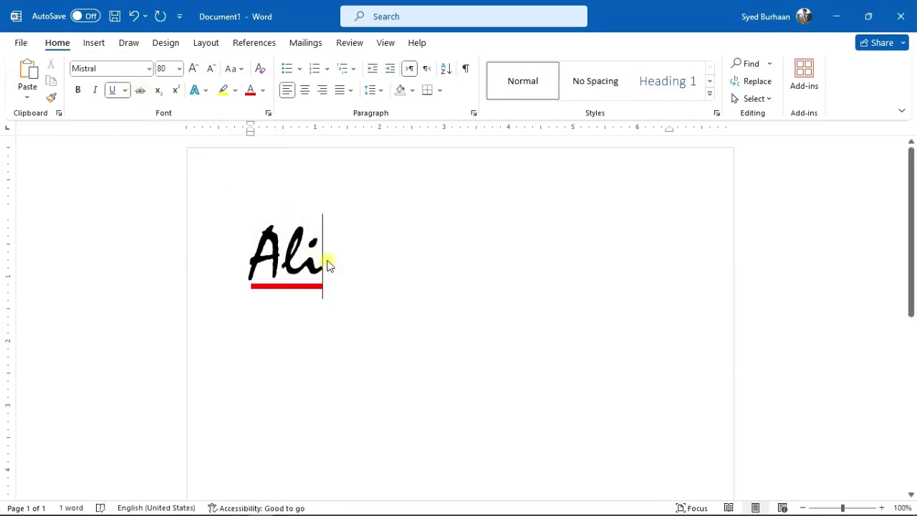
pyautogui.press('Left')
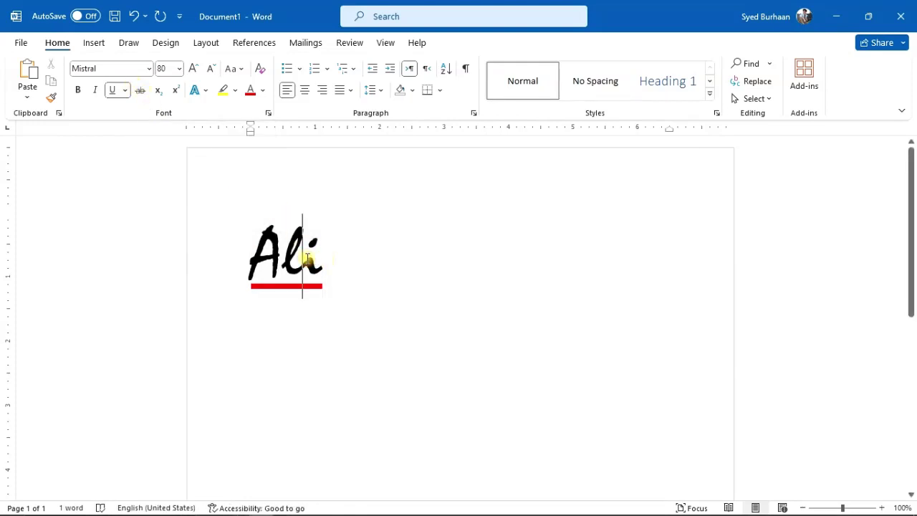
pyautogui.write('aaa')
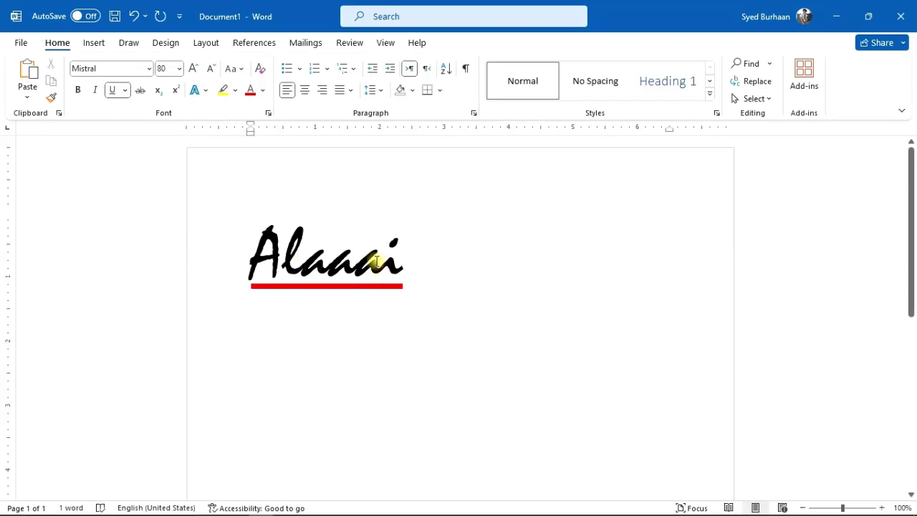
# Step: Apply strikethrough to the inserted aaa, then remove it again
pyautogui.moveTo(376, 261); pyautogui.dragTo(303, 261)
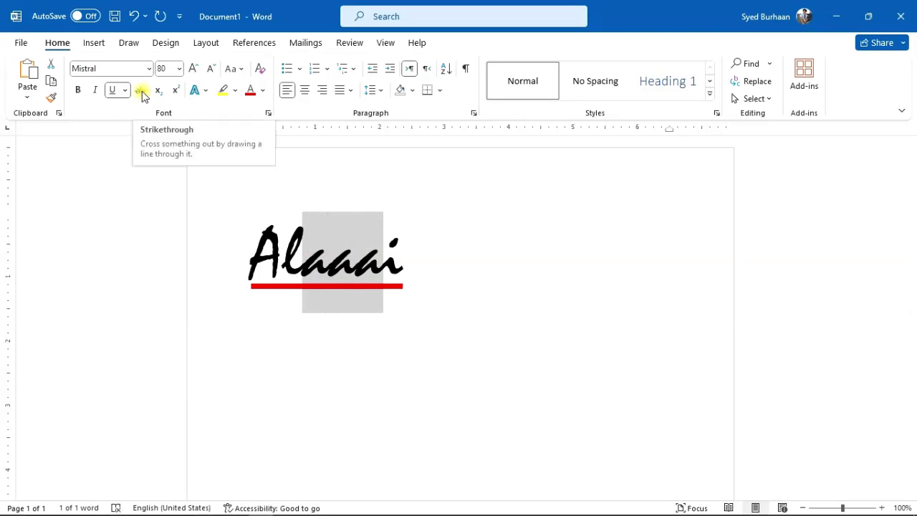
pyautogui.click(141, 91)
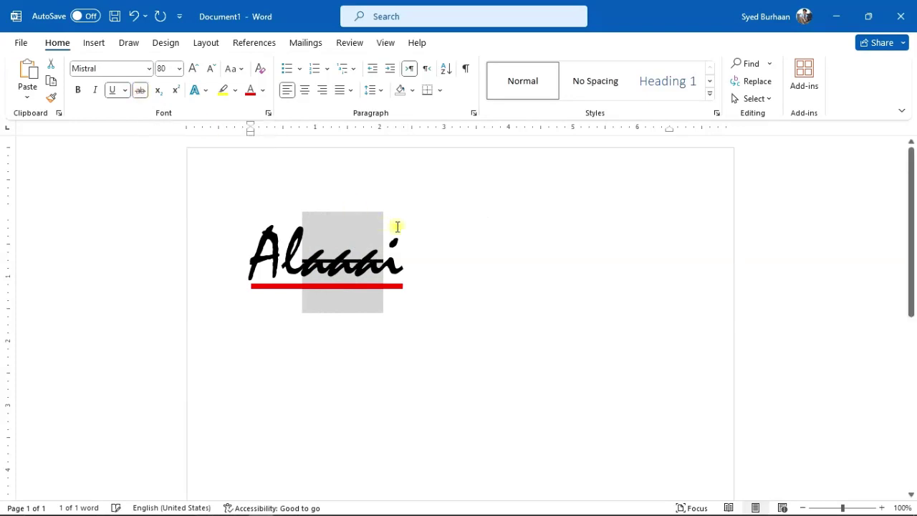
pyautogui.click(467, 240)
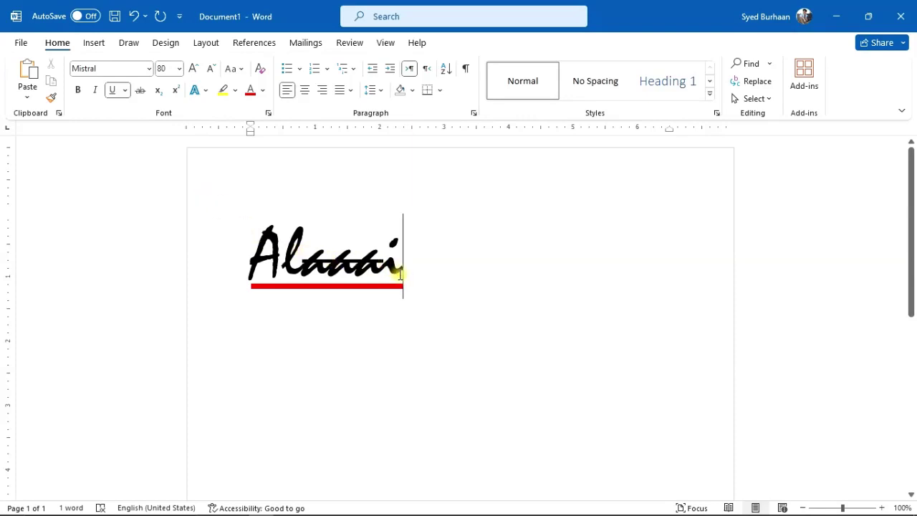
pyautogui.moveTo(379, 262); pyautogui.dragTo(303, 263)
pyautogui.click(139, 91)
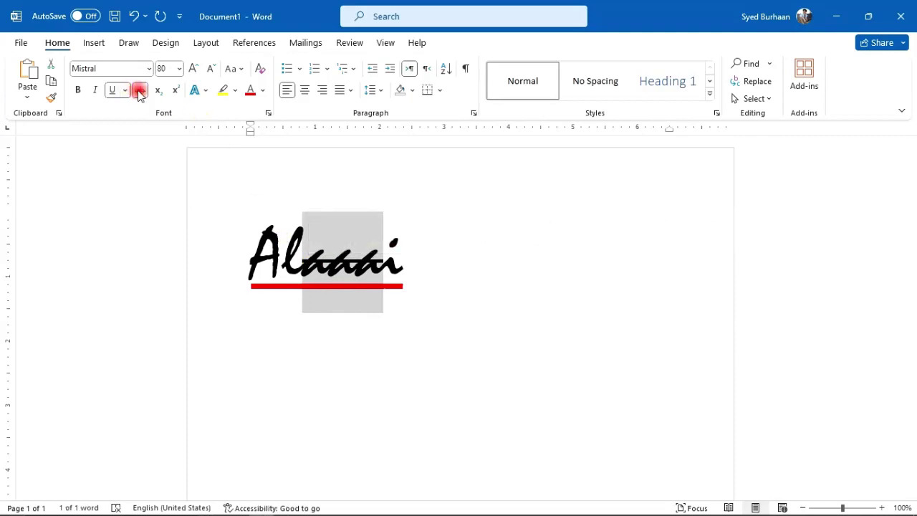
pyautogui.click(139, 91)
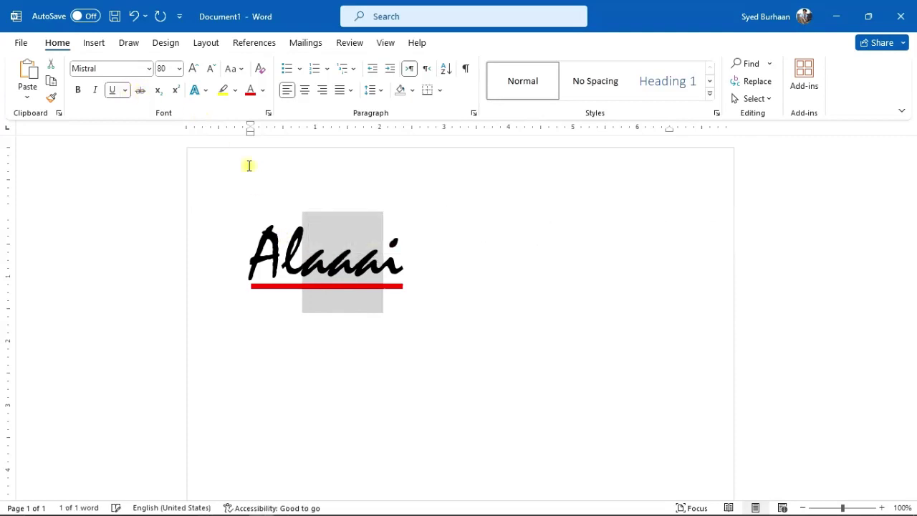
pyautogui.click(416, 284)
# Step: Toggle underline on the selected Alaaai several times, then clear the selection
pyautogui.moveTo(409, 270); pyautogui.dragTo(251, 266)
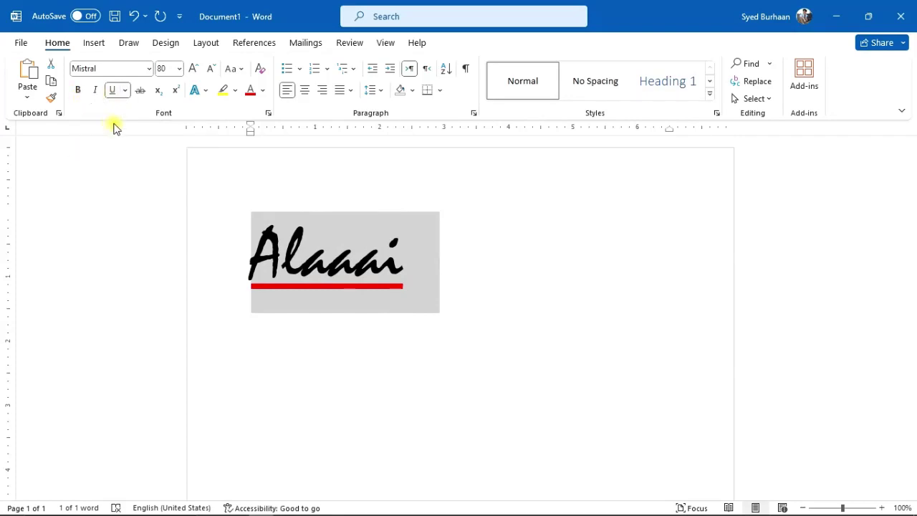
pyautogui.click(114, 91)
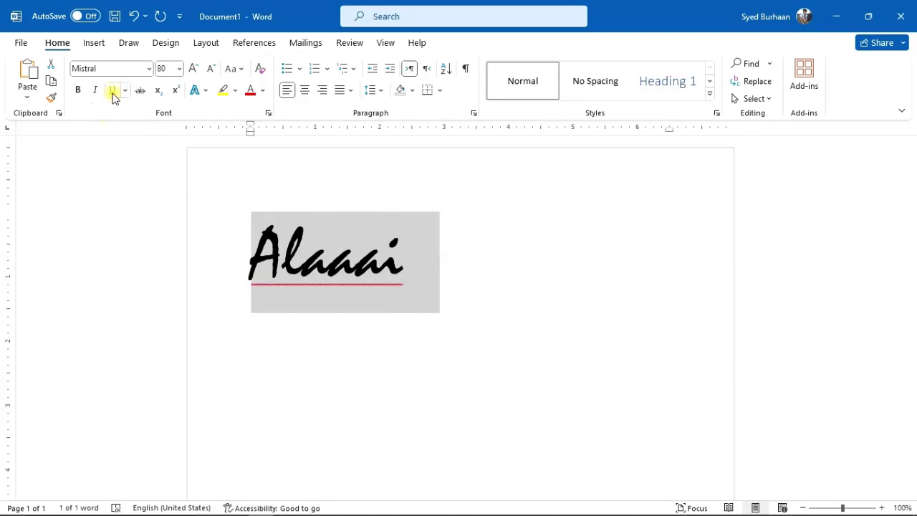
pyautogui.click(113, 91)
pyautogui.click(113, 91)
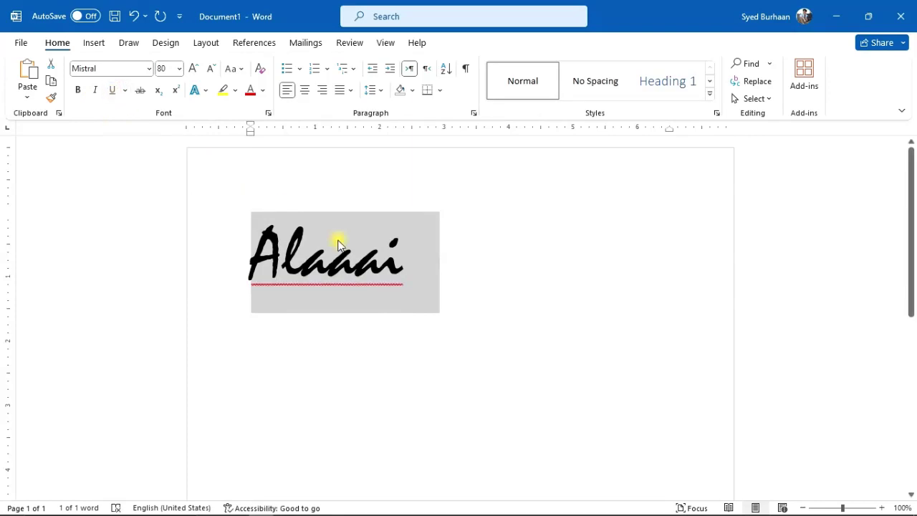
pyautogui.click(486, 280)
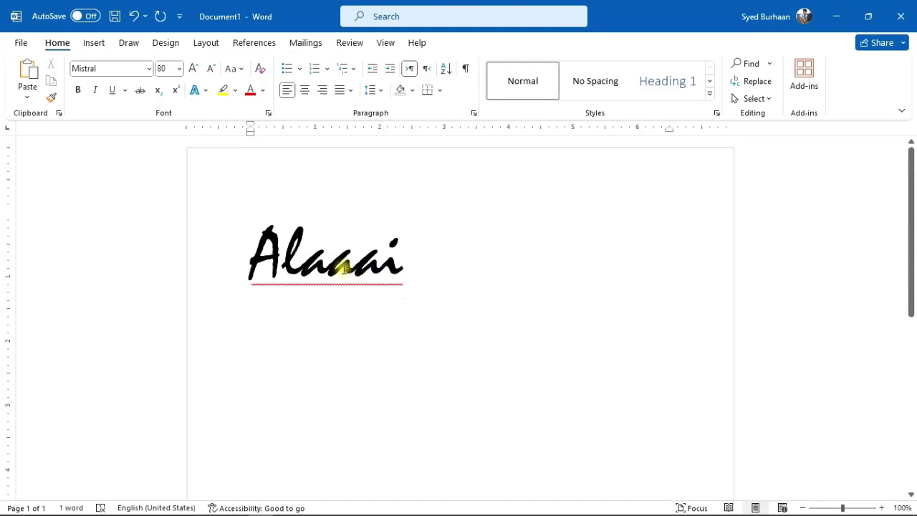
# Step: Add Alaaai to the dictionary from its spelling menu, then select the word
pyautogui.click(353, 268)
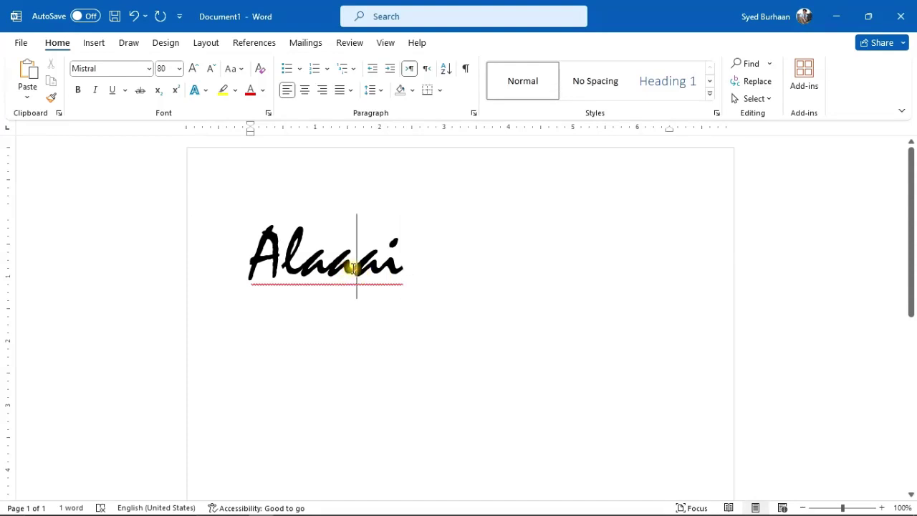
pyautogui.click(353, 267)
pyautogui.rightClick(353, 268)
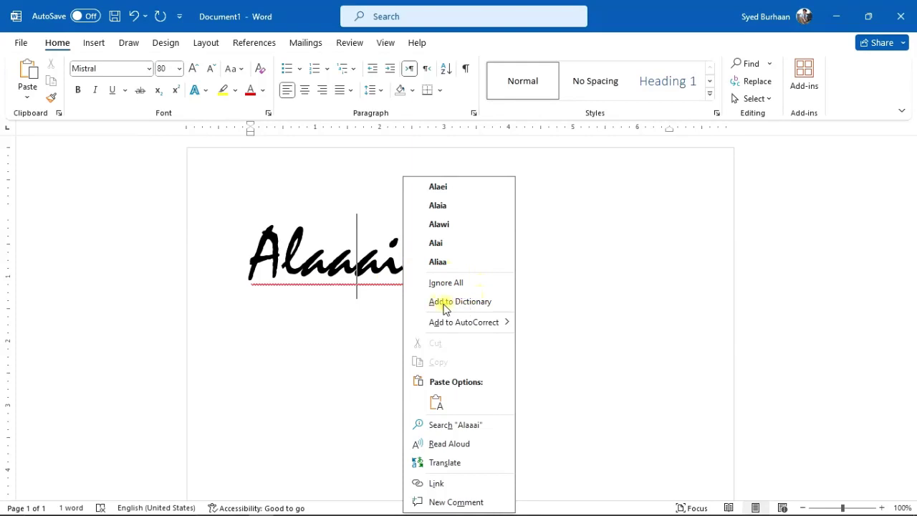
pyautogui.click(442, 303)
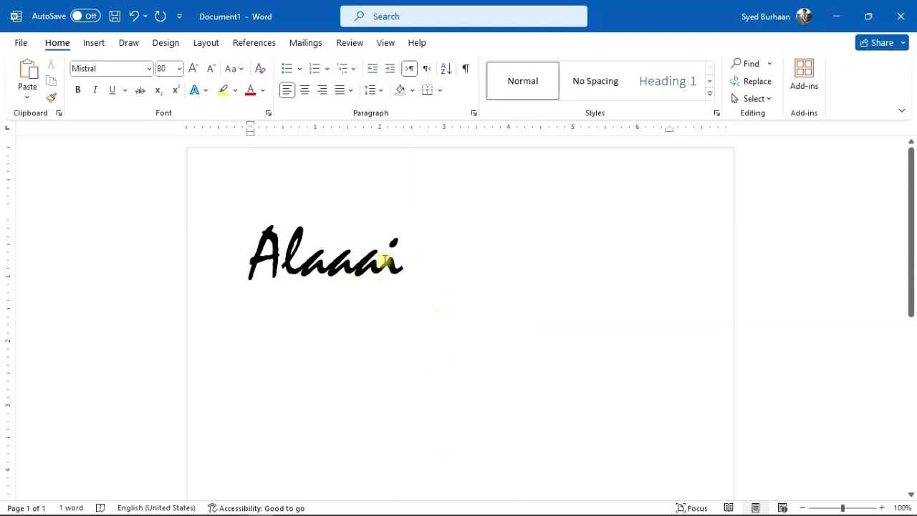
pyautogui.moveTo(386, 262); pyautogui.dragTo(262, 254)
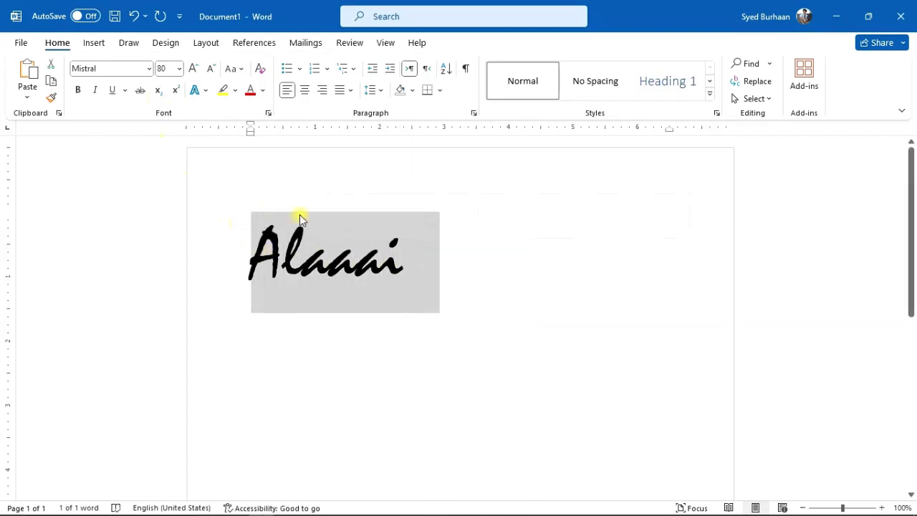
pyautogui.click(403, 254)
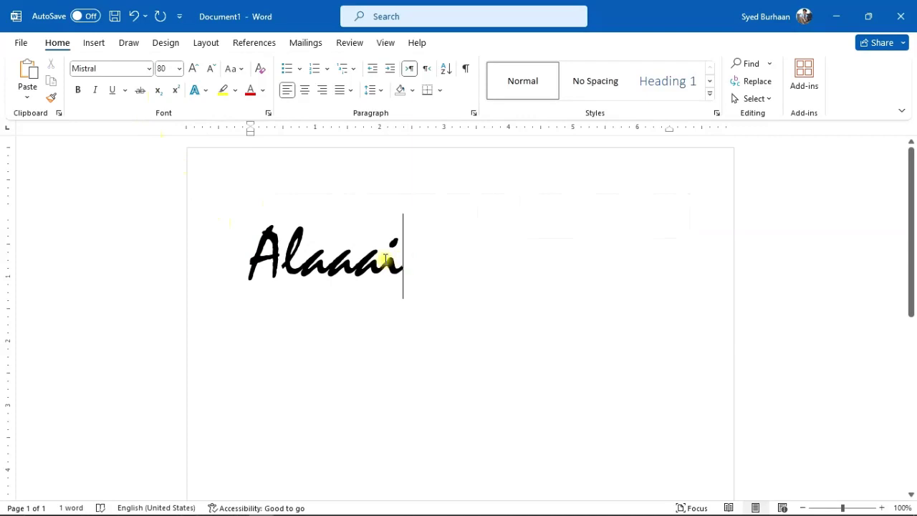
pyautogui.moveTo(401, 256); pyautogui.dragTo(390, 263)
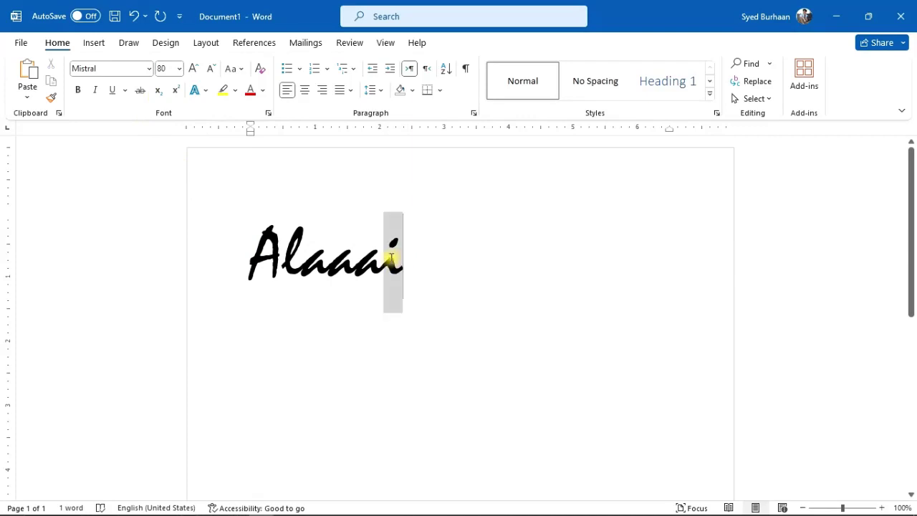
pyautogui.click(401, 262)
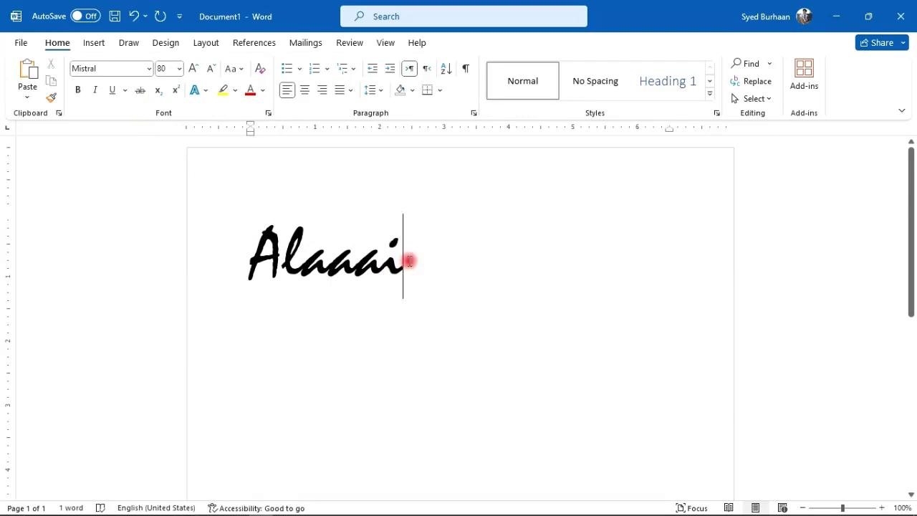
pyautogui.moveTo(400, 262); pyautogui.dragTo(385, 262)
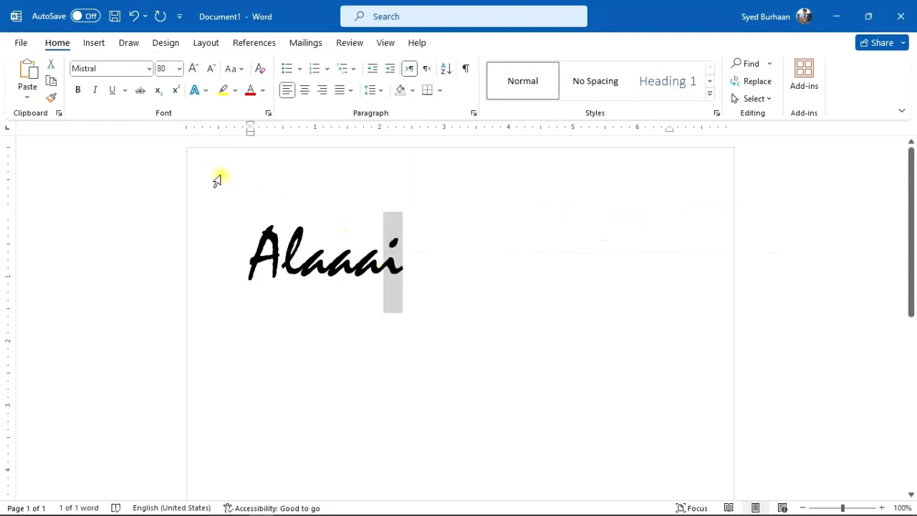
pyautogui.click(159, 93)
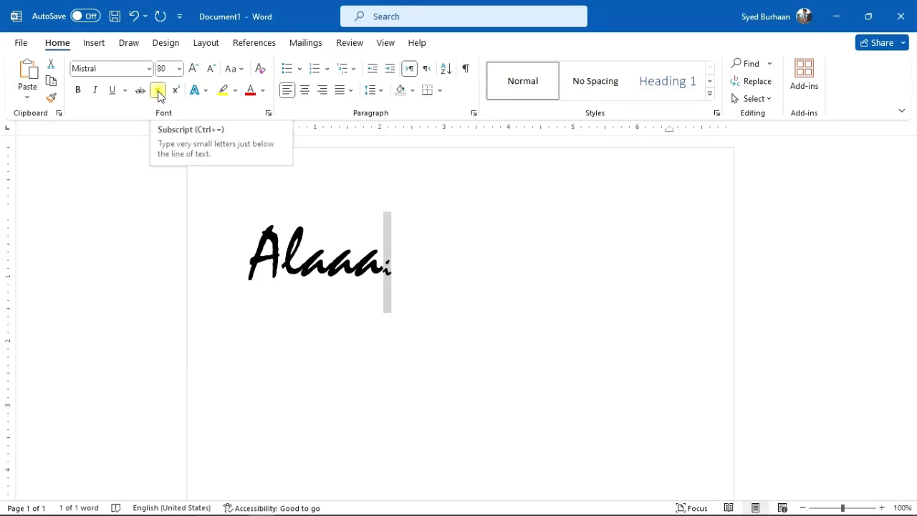
pyautogui.click(159, 95)
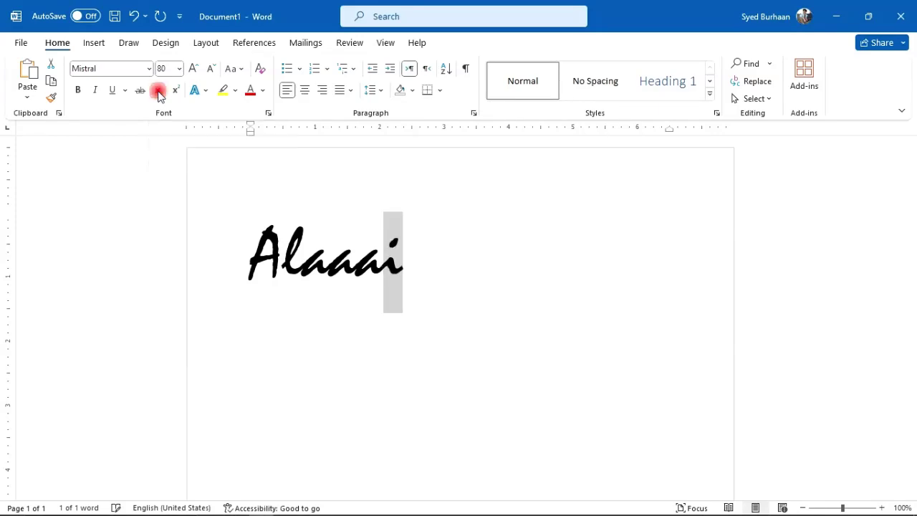
pyautogui.click(411, 249)
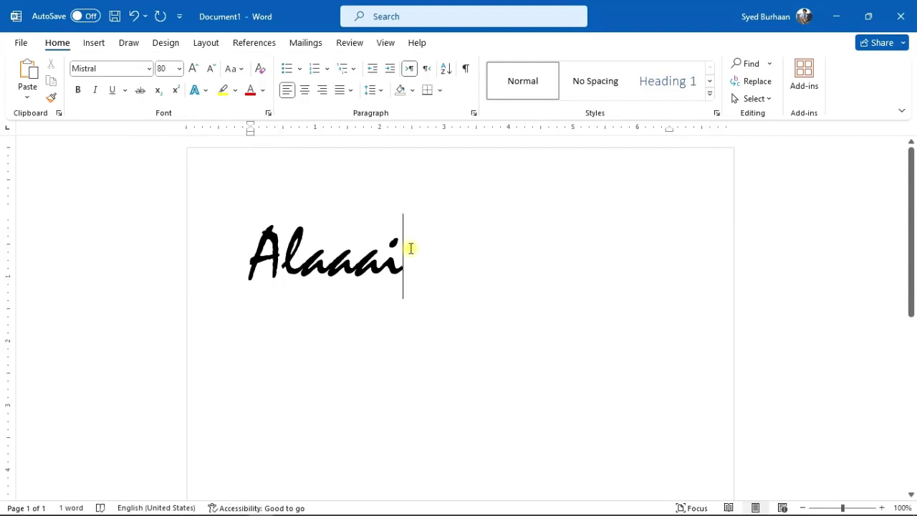
pyautogui.write('2')
pyautogui.hotkey('shift', 'Left')
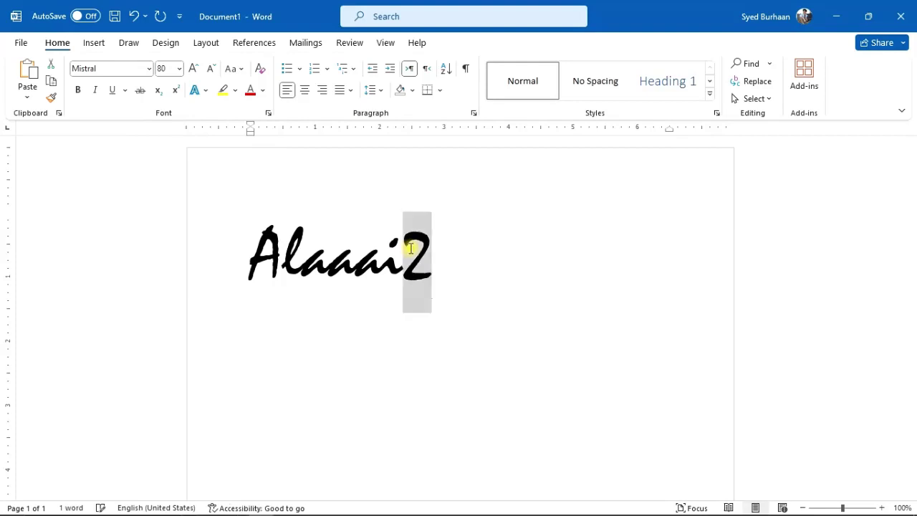
pyautogui.click(159, 96)
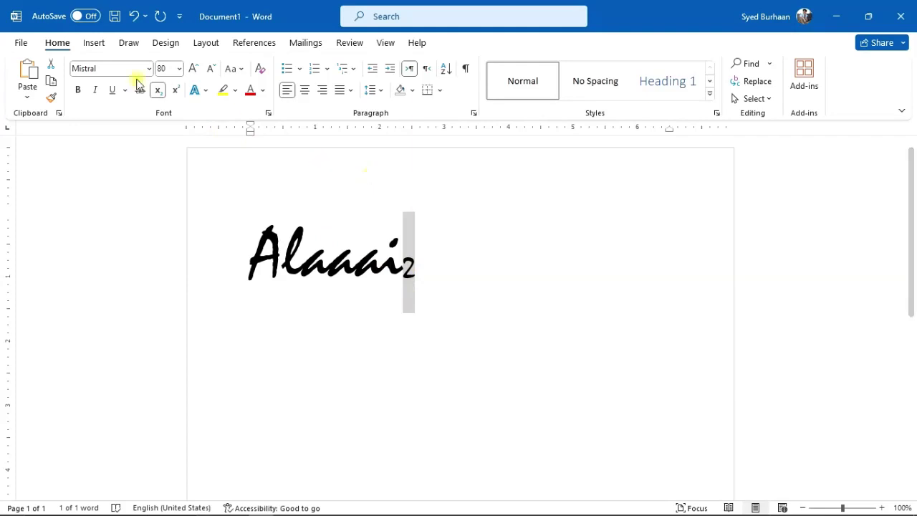
pyautogui.click(159, 96)
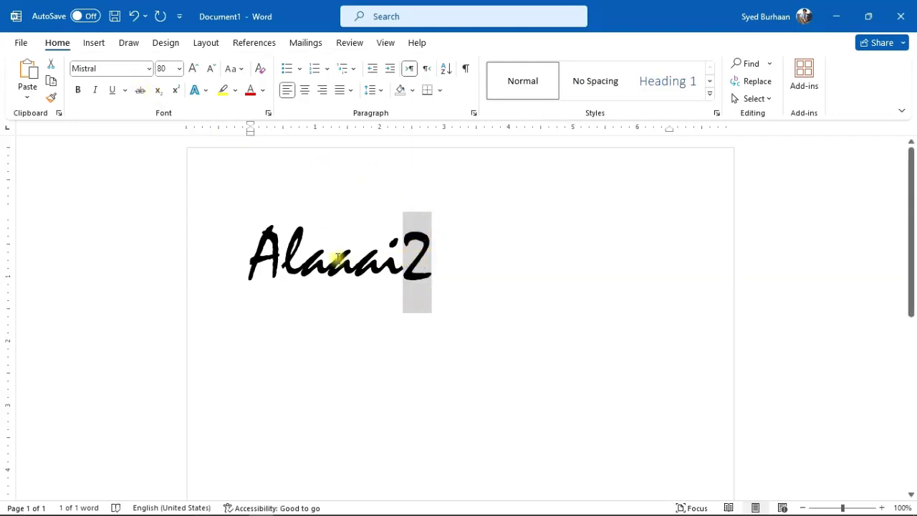
pyautogui.click(177, 92)
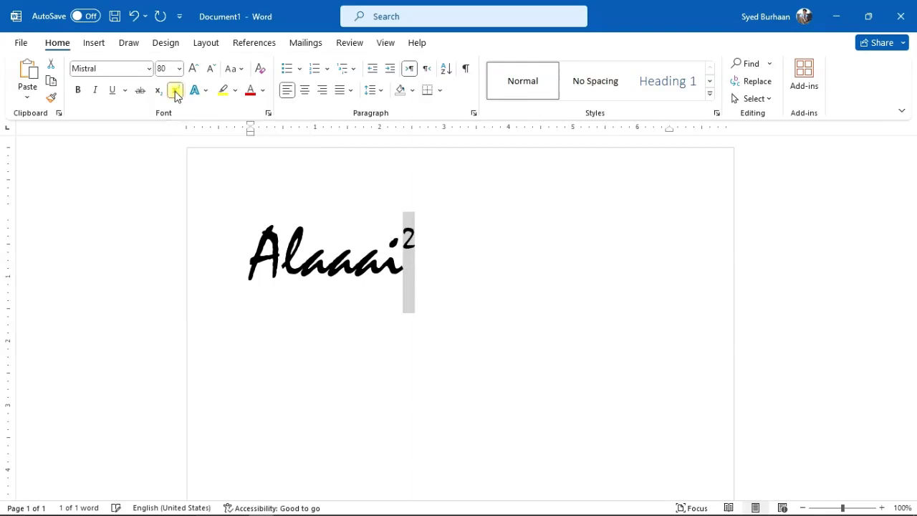
pyautogui.click(430, 242)
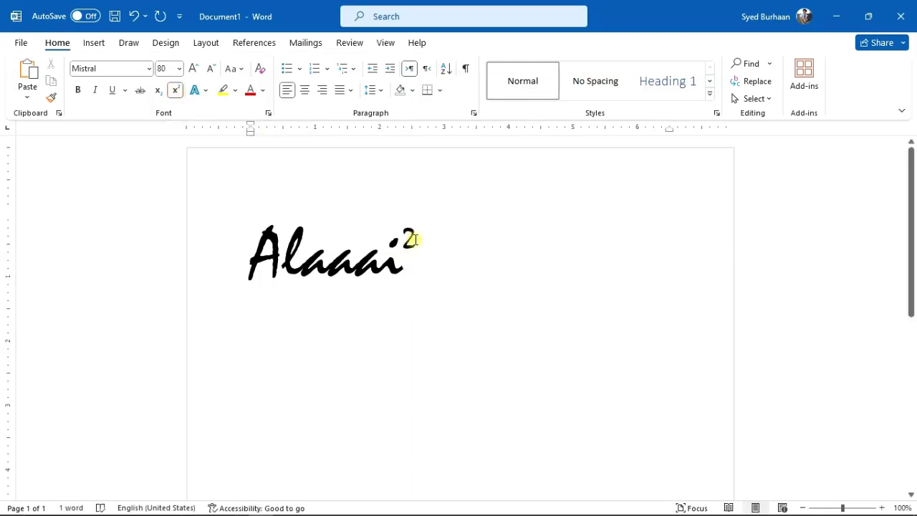
pyautogui.moveTo(413, 237); pyautogui.dragTo(408, 239)
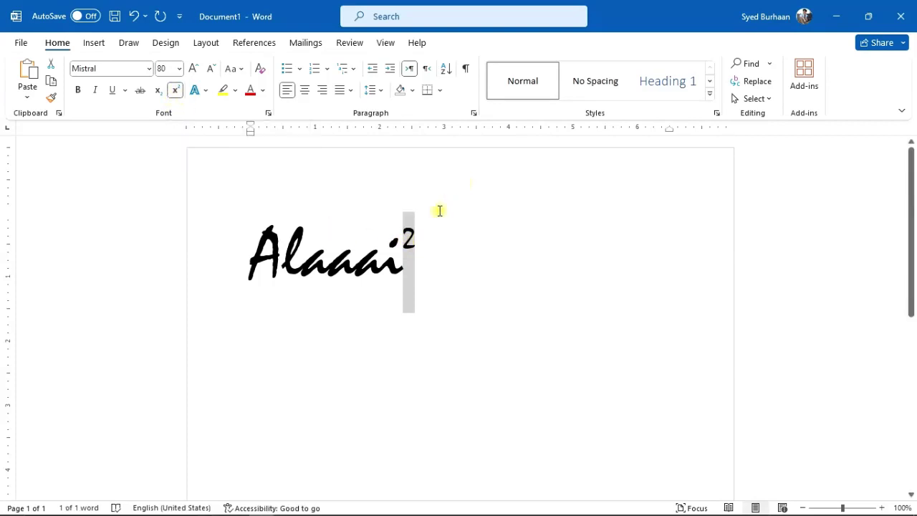
pyautogui.click(175, 91)
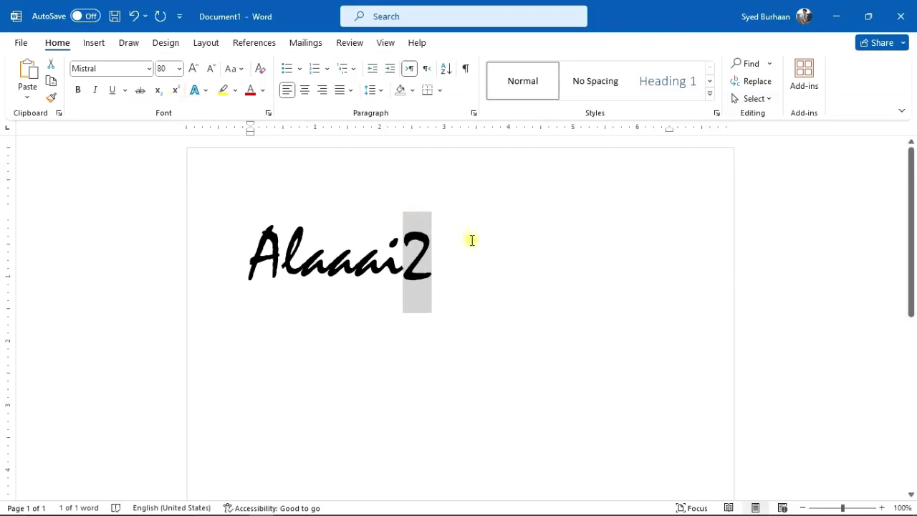
pyautogui.moveTo(473, 245)
pyautogui.press('Delete')
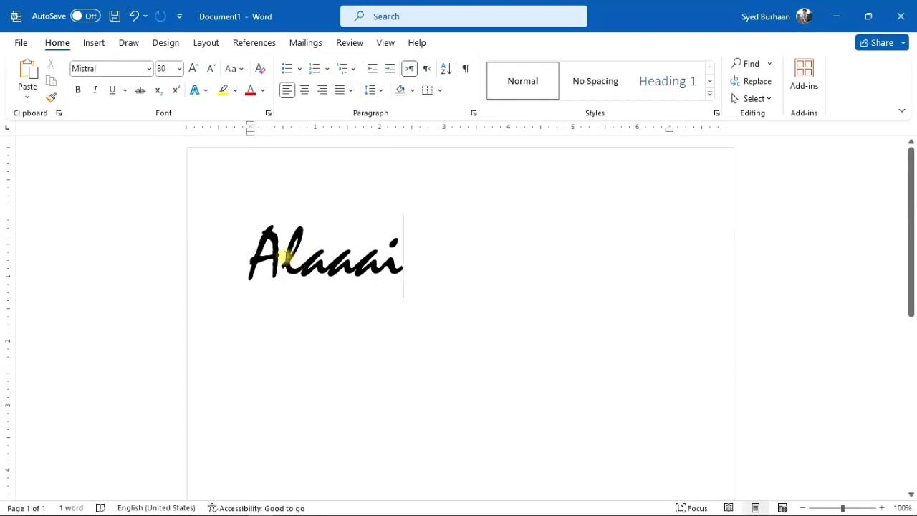
# Step: Replace the capital A with a lowercase a
pyautogui.click(283, 258)
pyautogui.press('BackSpace')
pyautogui.write('a')
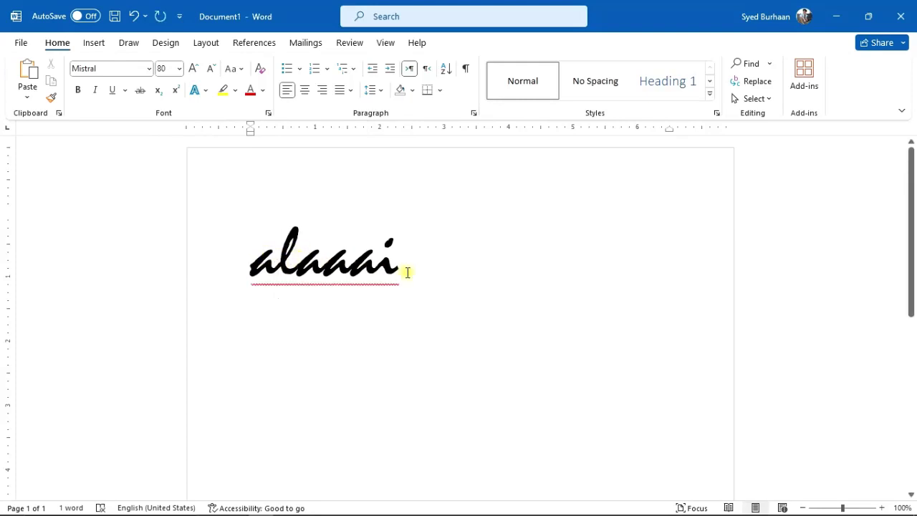
pyautogui.click(401, 265)
# Step: Delete the extra a's so the word reads ali, then select it
pyautogui.moveTo(250, 264); pyautogui.dragTo(374, 267)
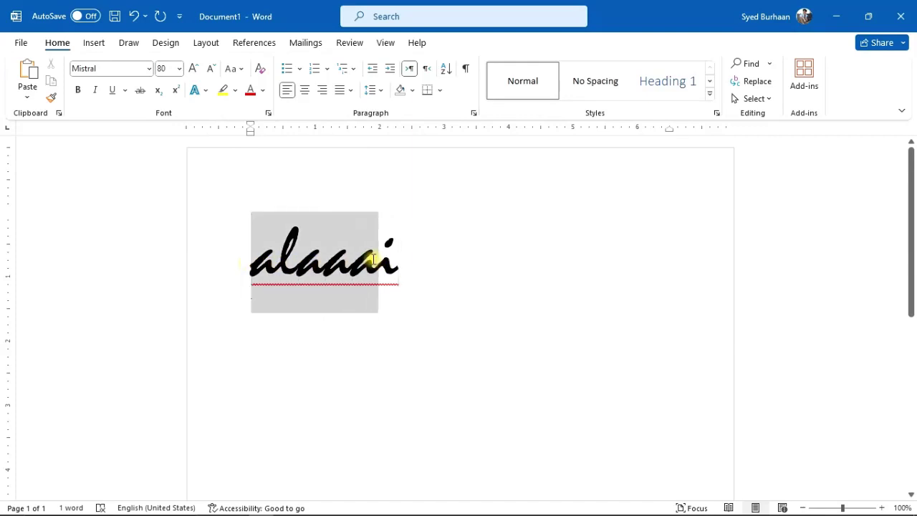
pyautogui.click(373, 265)
pyautogui.press('BackSpace')
pyautogui.press('BackSpace')
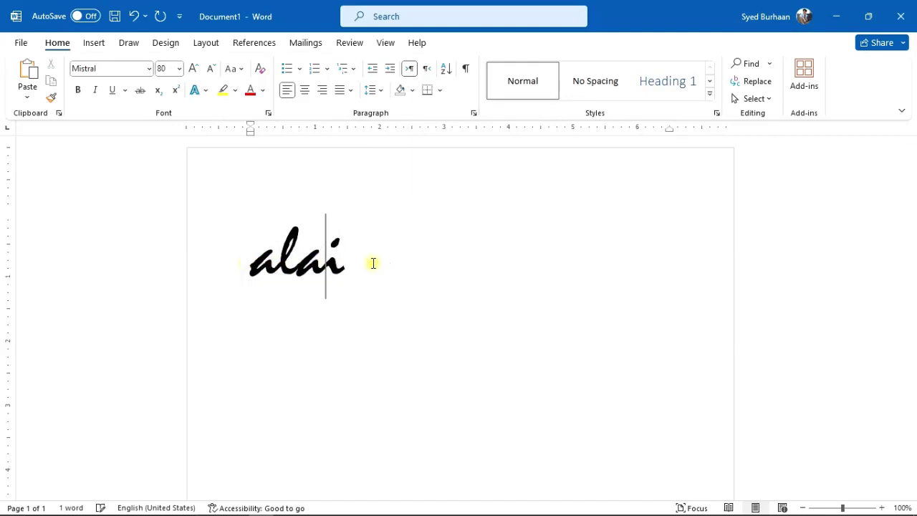
pyautogui.press('BackSpace')
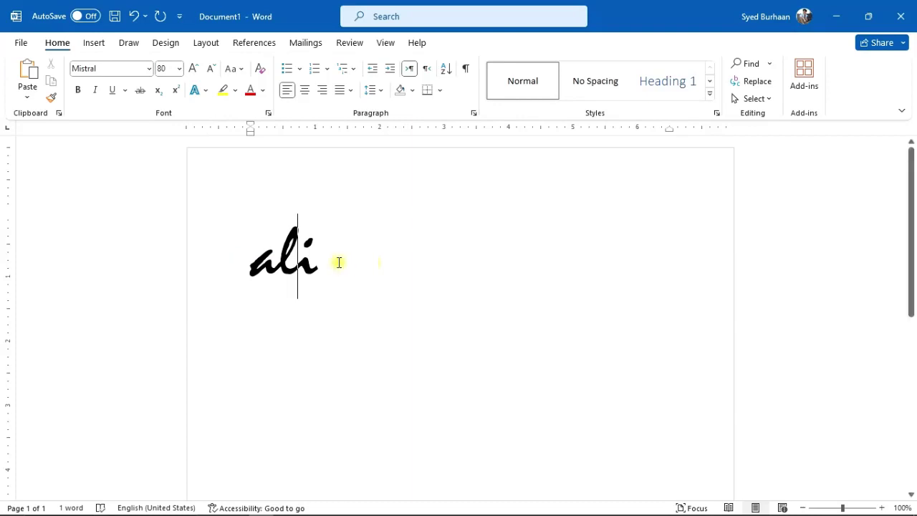
pyautogui.click(330, 261)
pyautogui.moveTo(324, 261); pyautogui.dragTo(246, 260)
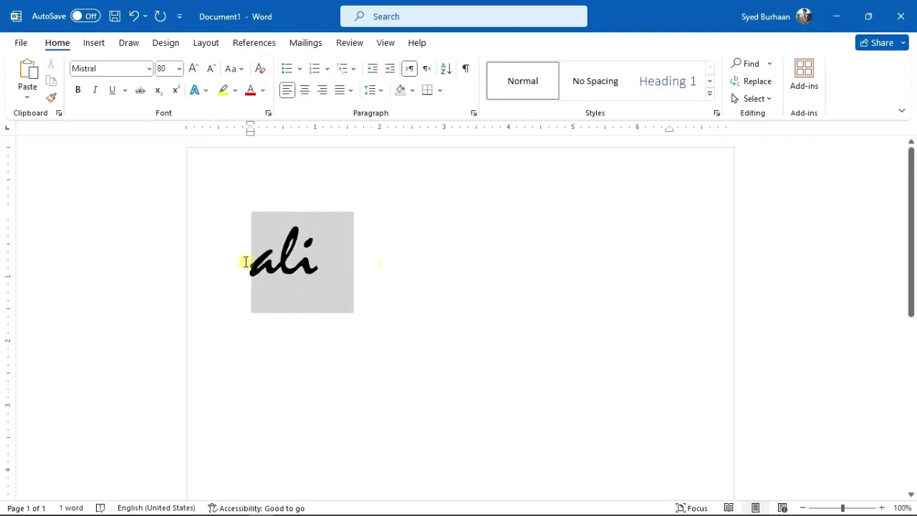
# Step: Change ali to UPPERCASE, then to Capitalize Each Word so it reads Ali
pyautogui.click(239, 71)
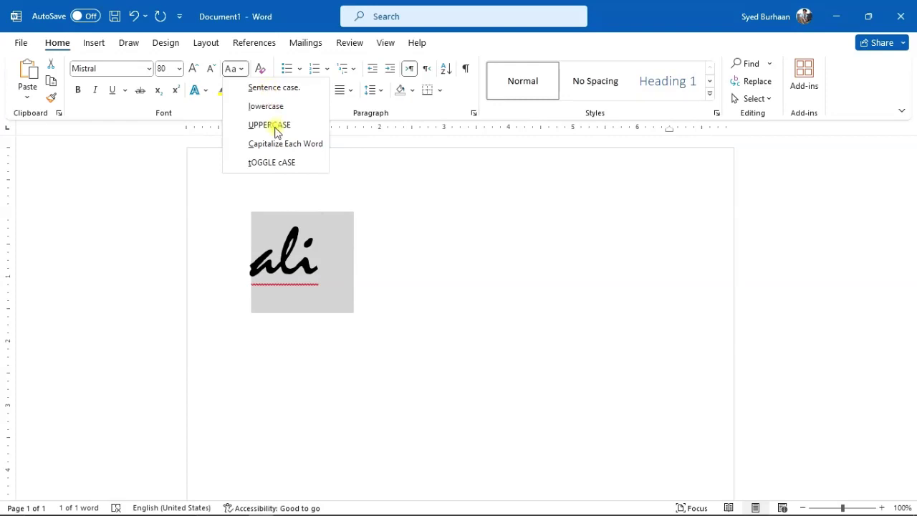
pyautogui.click(275, 126)
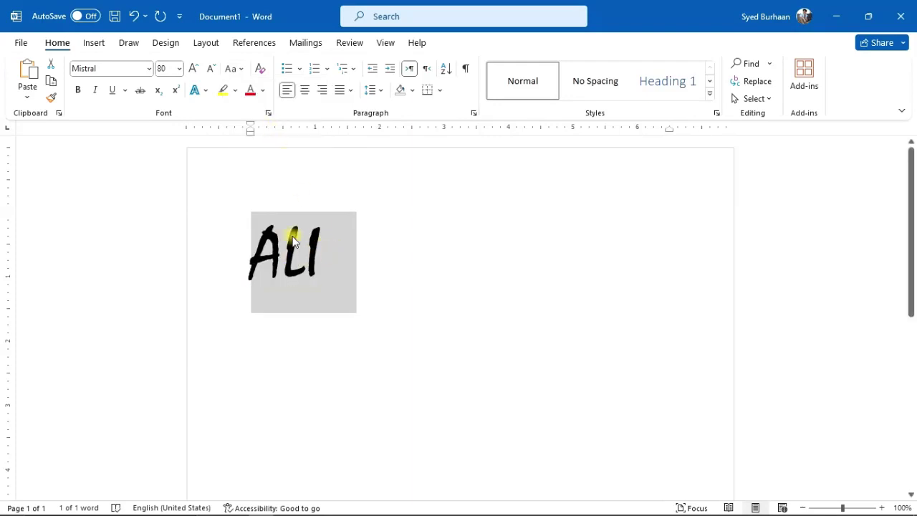
pyautogui.click(239, 70)
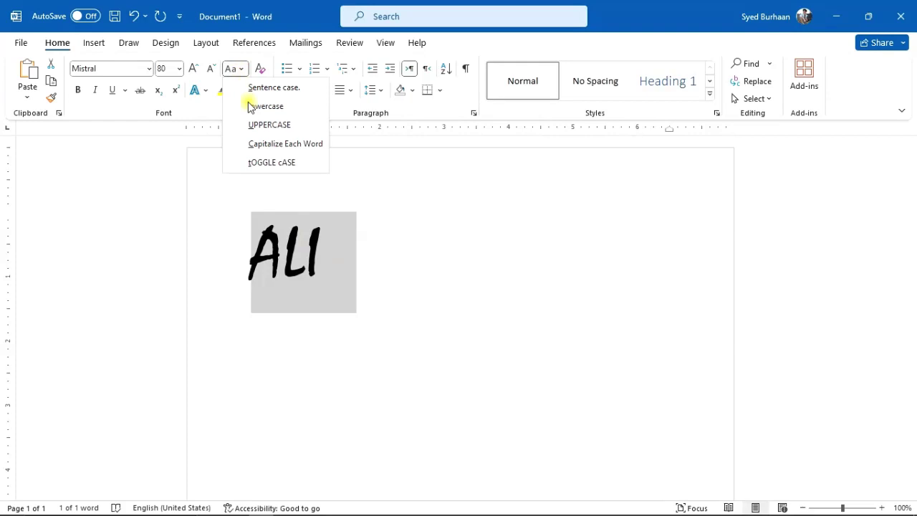
pyautogui.click(266, 144)
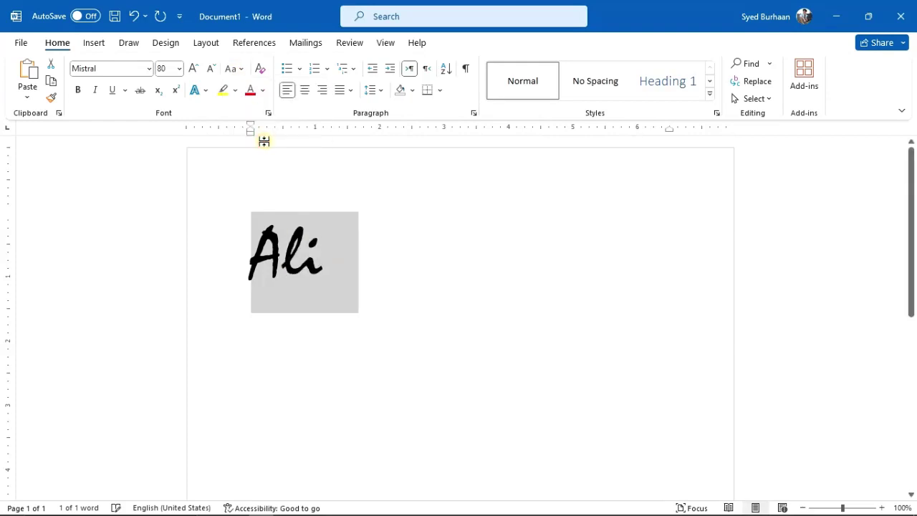
# Step: Switch Ali to tOGGLE cASE, then back to Capitalize Each Word
pyautogui.click(239, 70)
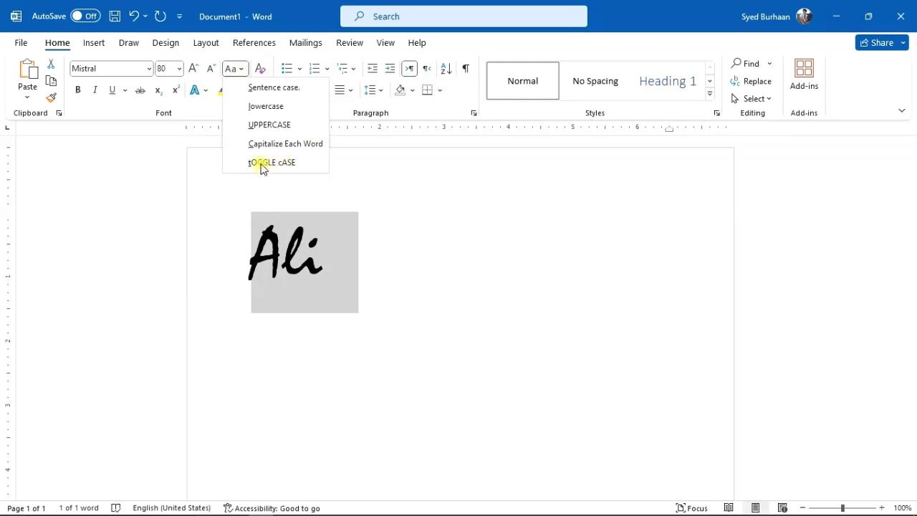
pyautogui.click(262, 163)
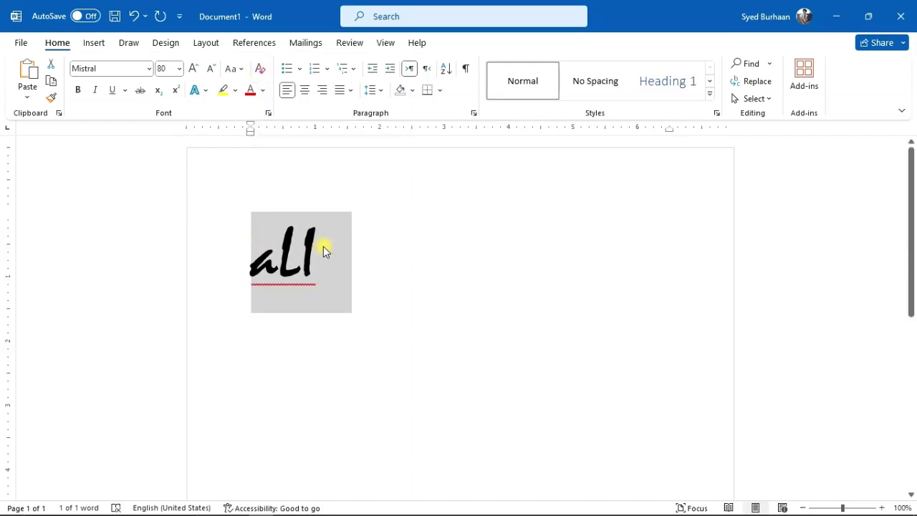
pyautogui.click(236, 69)
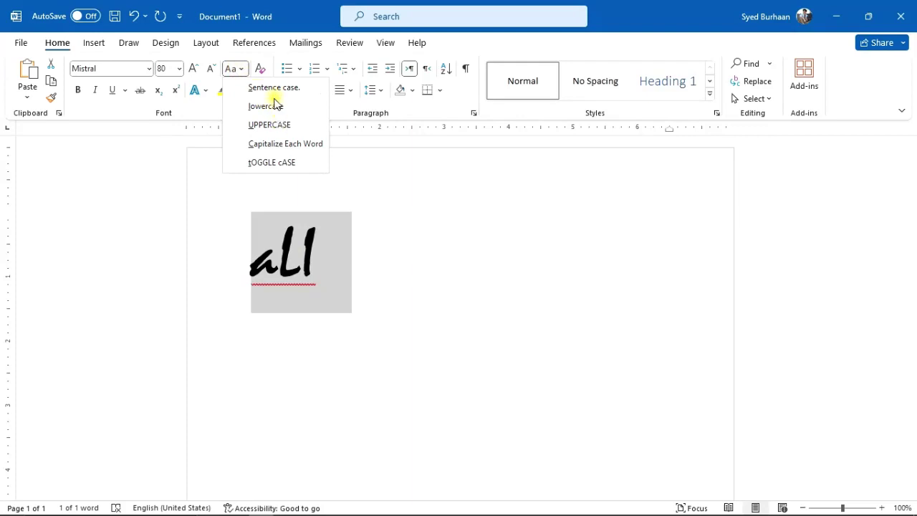
pyautogui.click(276, 143)
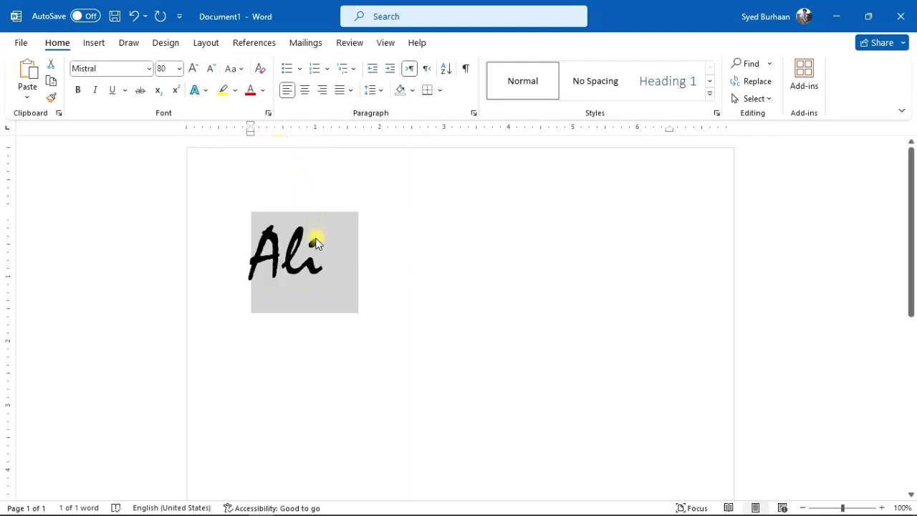
# Step: Color Ali red, then clear all formatting back to plain 11-point Calibri
pyautogui.click(250, 90)
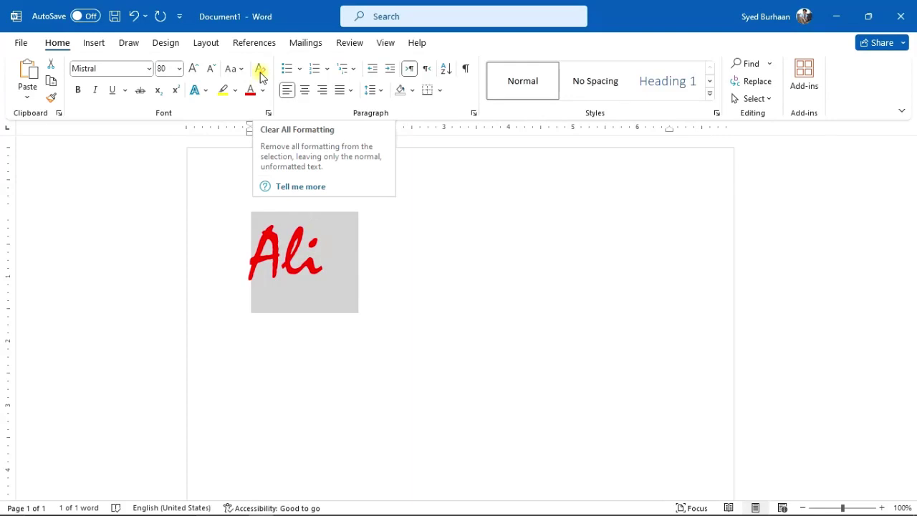
pyautogui.click(260, 74)
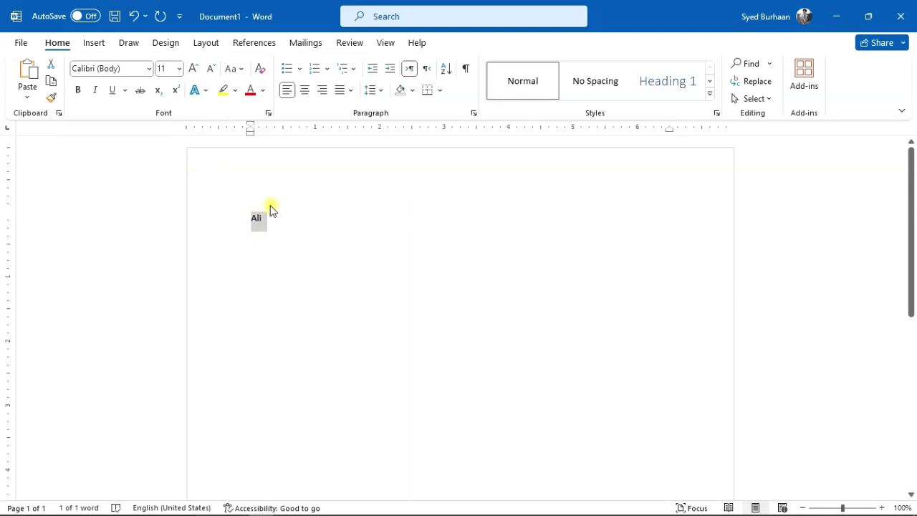
# Step: Grow the word Ali step by step up to 110-point size
pyautogui.click(193, 70)
pyautogui.click(192, 69)
pyautogui.click(192, 69)
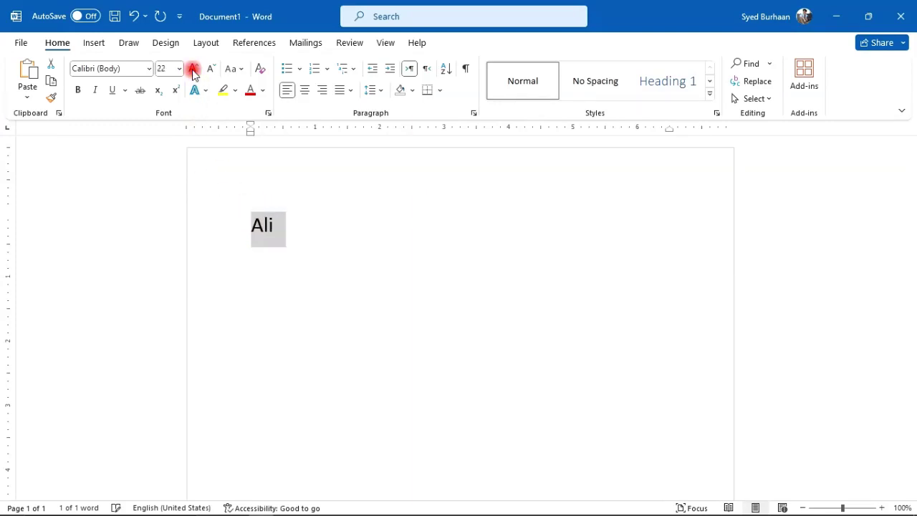
pyautogui.click(192, 69)
pyautogui.doubleClick(193, 69)
pyautogui.click(192, 69)
pyautogui.click(192, 69)
pyautogui.click(193, 69)
pyautogui.click(192, 69)
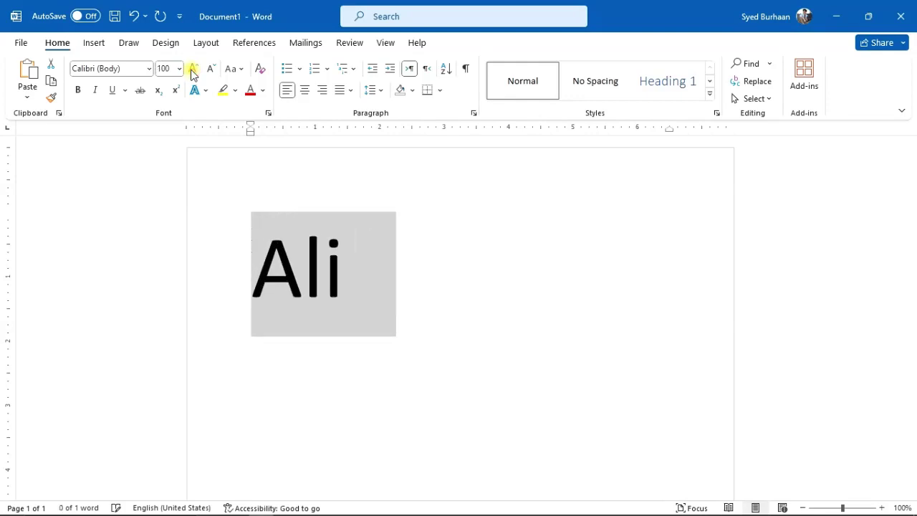
pyautogui.click(192, 69)
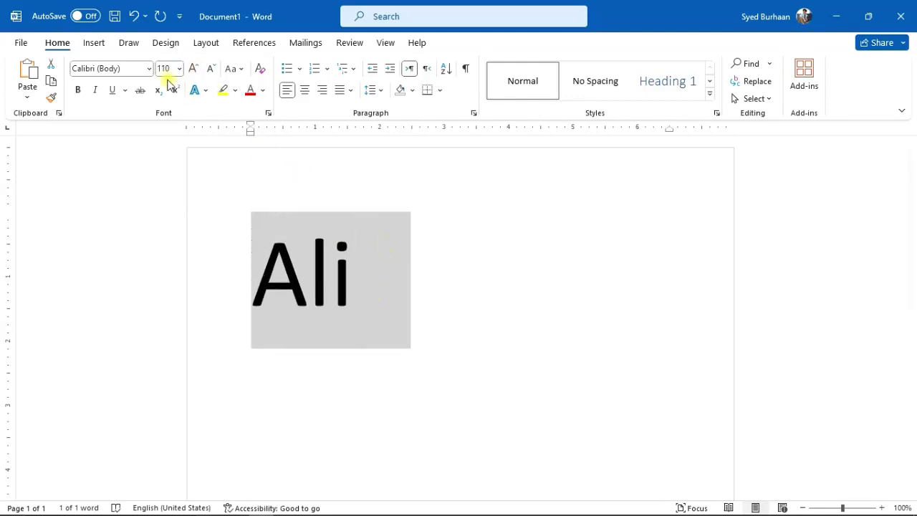
# Step: Set Ali in the Mistral font and bring up the text effects choices
pyautogui.click(149, 69)
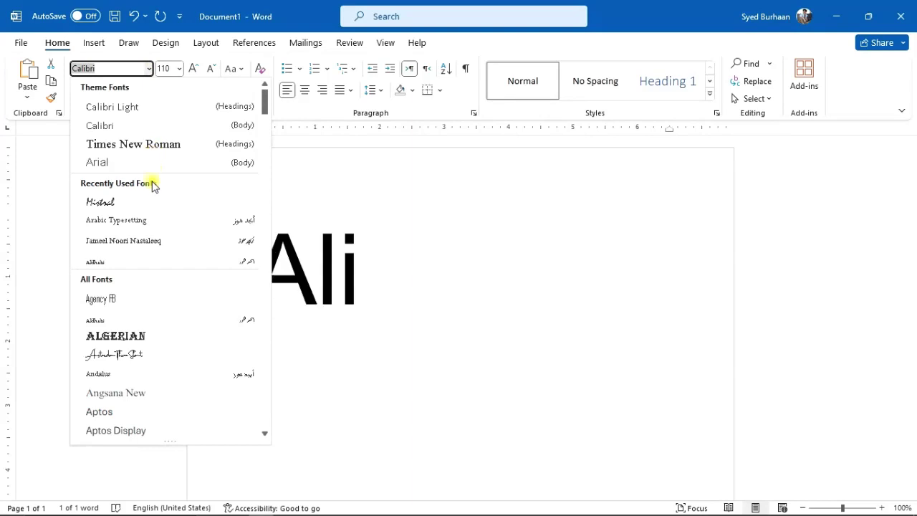
pyautogui.click(154, 201)
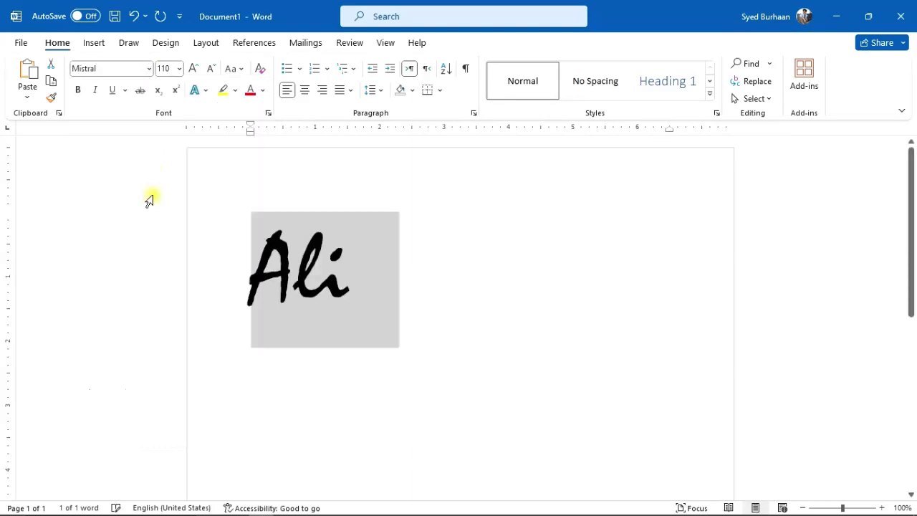
pyautogui.click(207, 91)
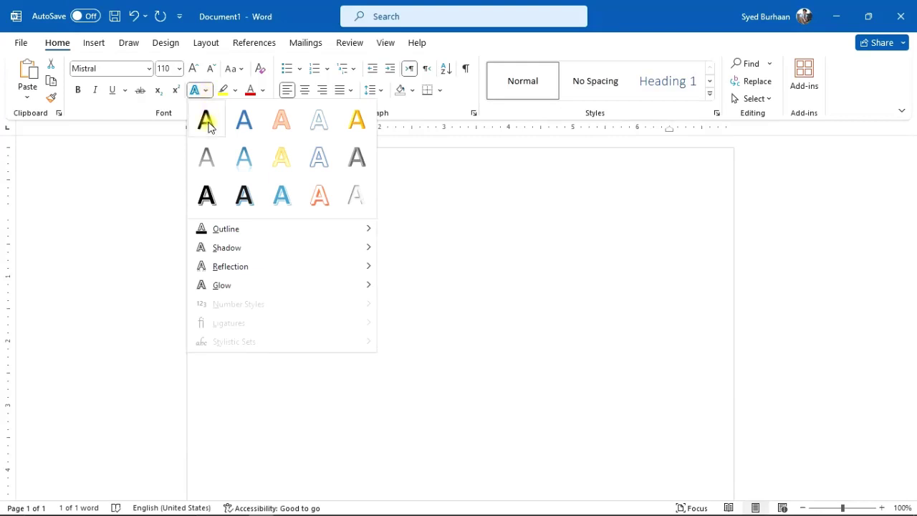
# Step: Indent Ali with two tabs toward the page centre, then reselect it for text effects
pyautogui.click(544, 213)
pyautogui.click(251, 269)
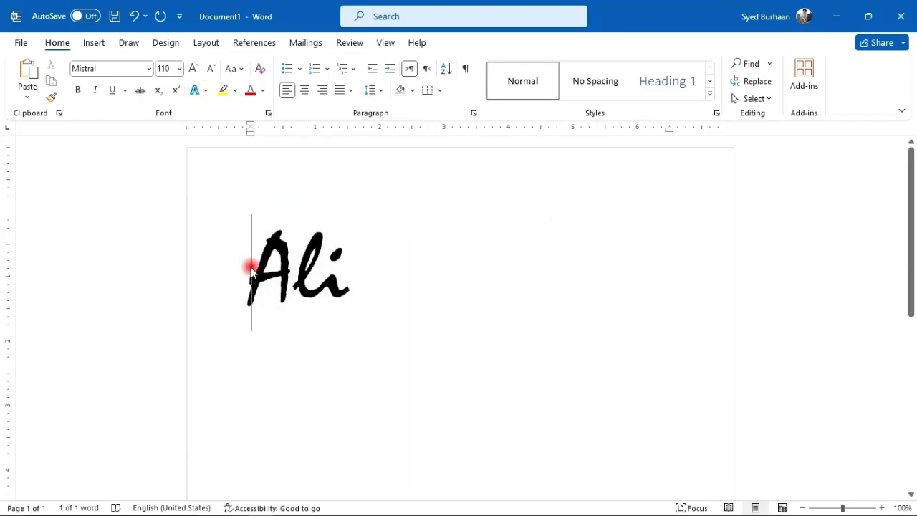
pyautogui.press('Tab')
pyautogui.press('Tab')
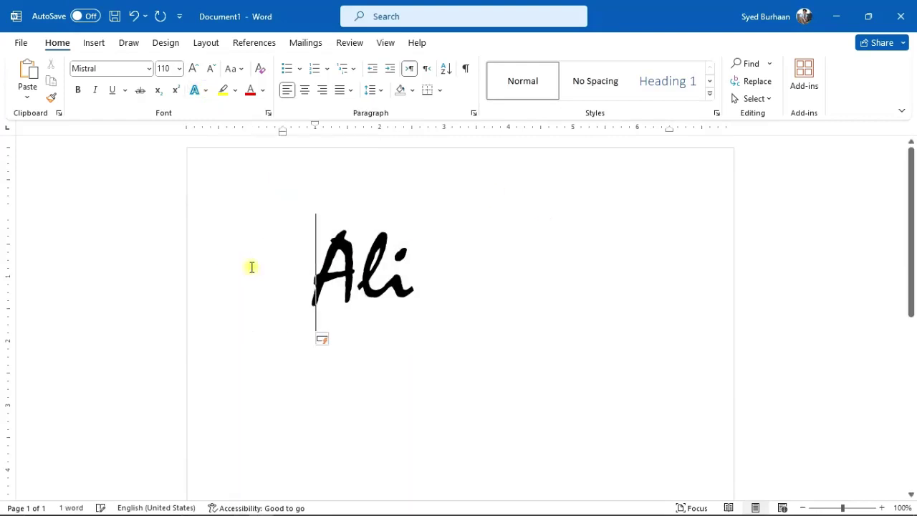
pyautogui.press('Tab')
pyautogui.press('Tab')
pyautogui.press('Tab')
pyautogui.press('Tab')
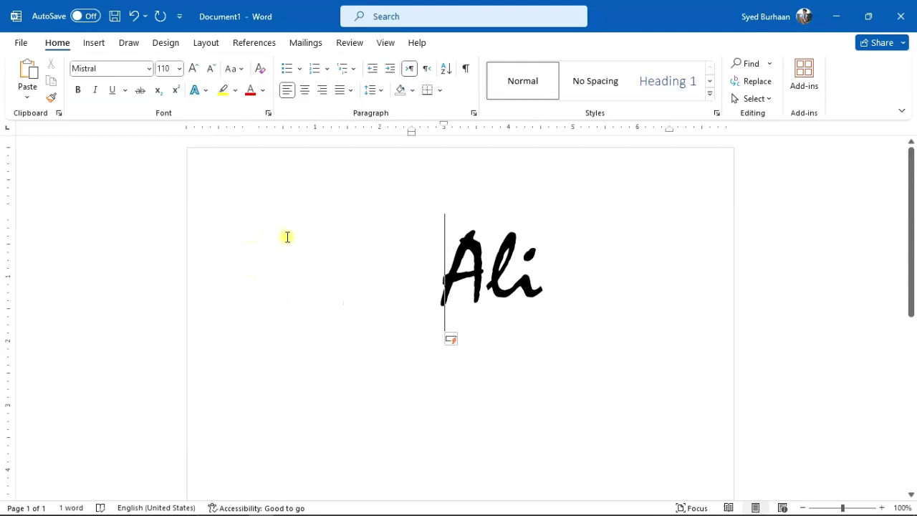
pyautogui.hotkey('shift', 'End')
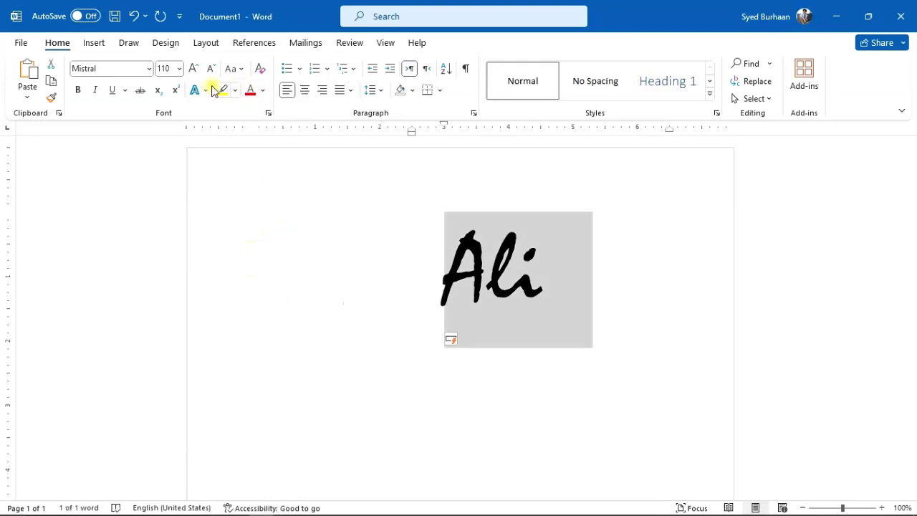
pyautogui.click(206, 91)
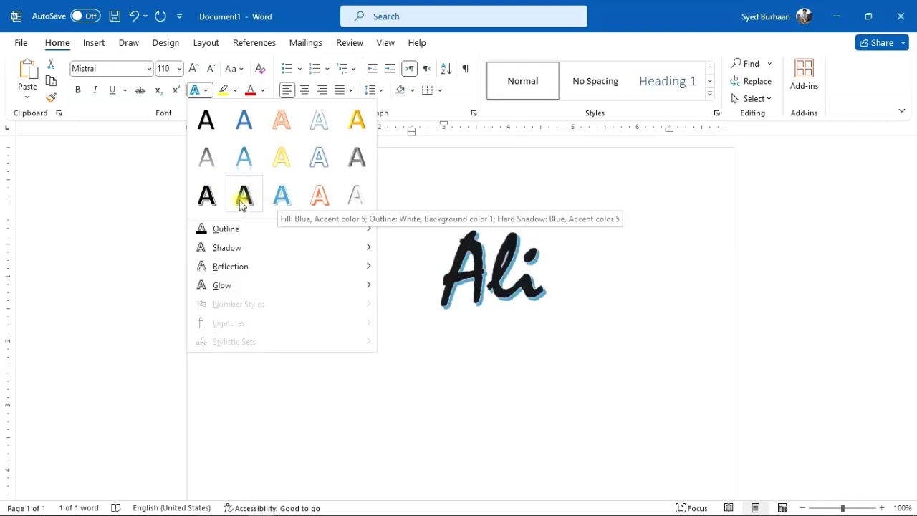
# Step: Apply the black-letters-with-grey-shadow effect to Ali, then review the effects without further changes
pyautogui.click(208, 195)
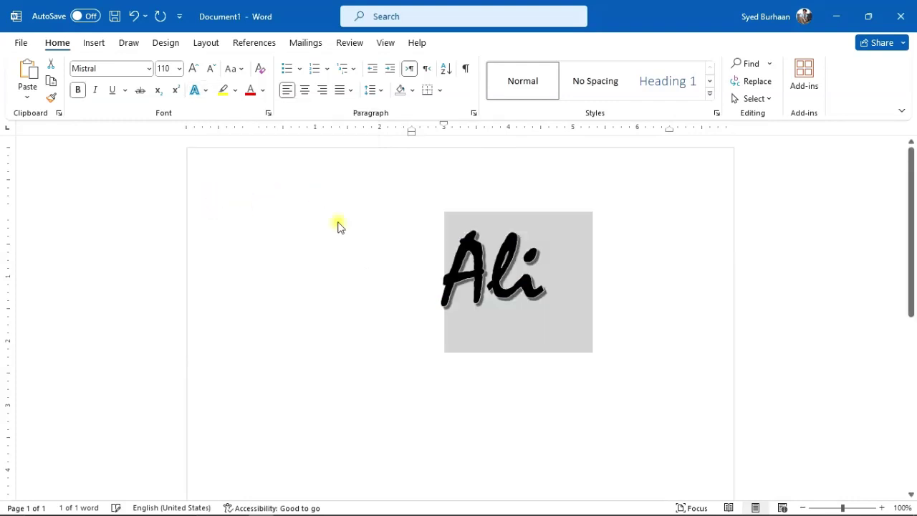
pyautogui.click(405, 295)
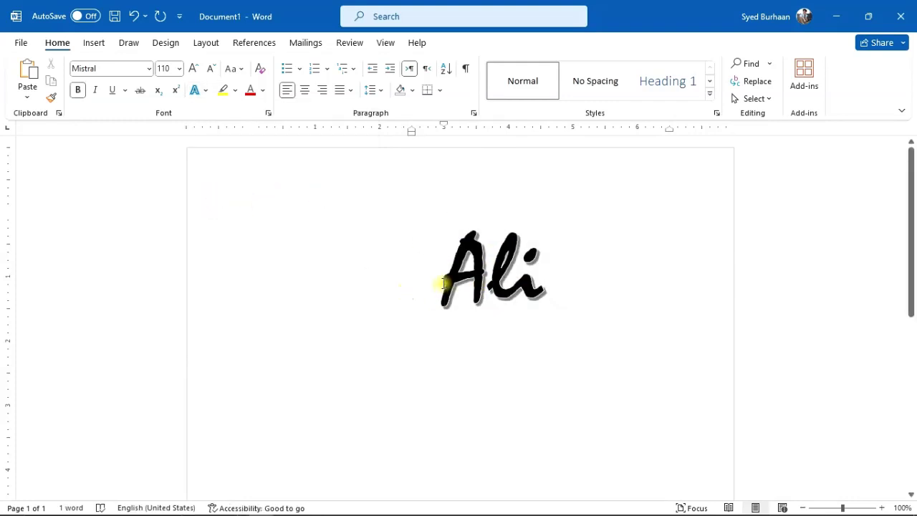
pyautogui.moveTo(441, 281); pyautogui.dragTo(535, 281)
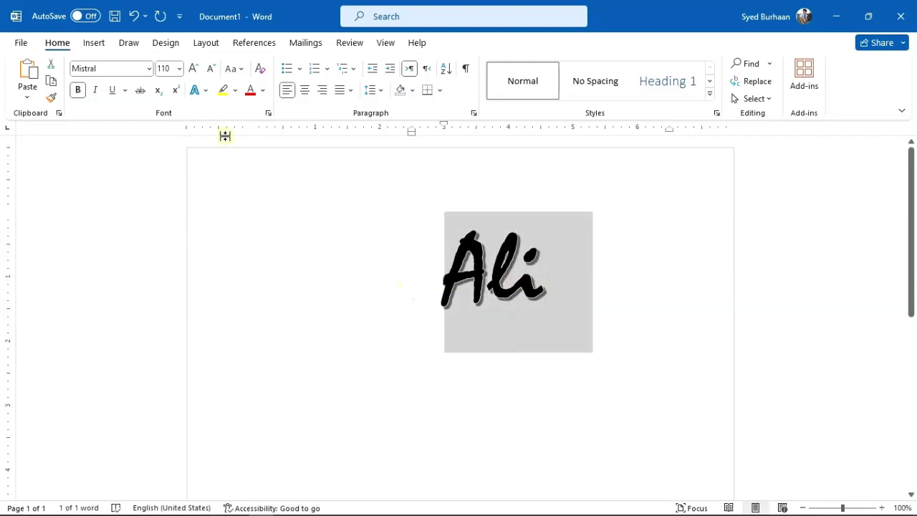
pyautogui.click(207, 91)
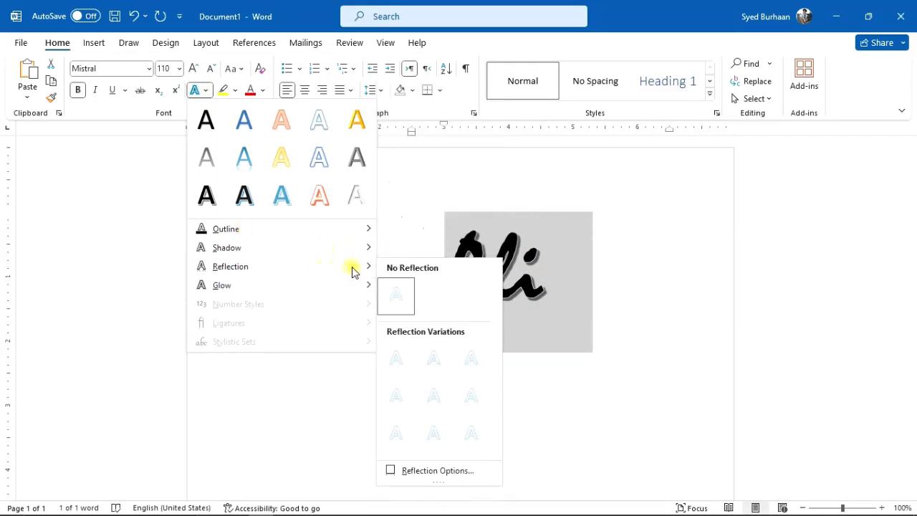
pyautogui.moveTo(223, 285)
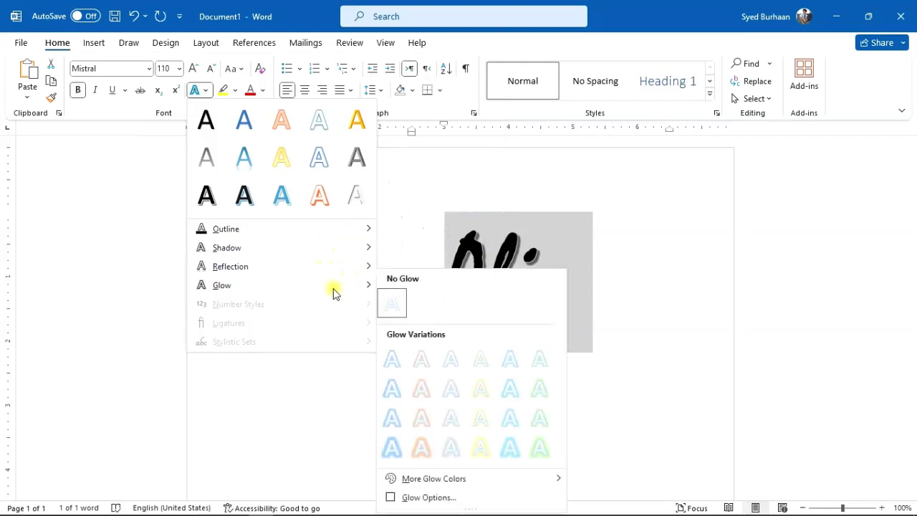
pyautogui.click(448, 171)
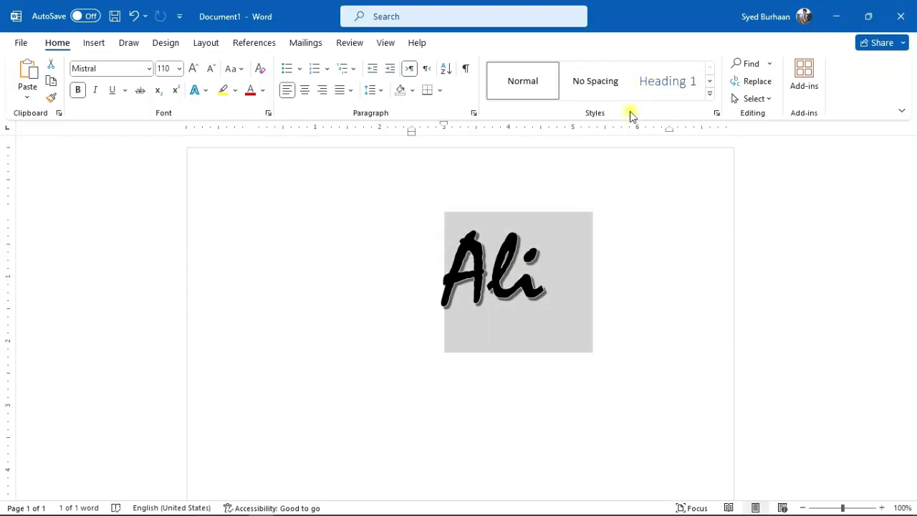
# Step: Close the document, saving it as Ali.docx in the Desktop folder
pyautogui.click(906, 23)
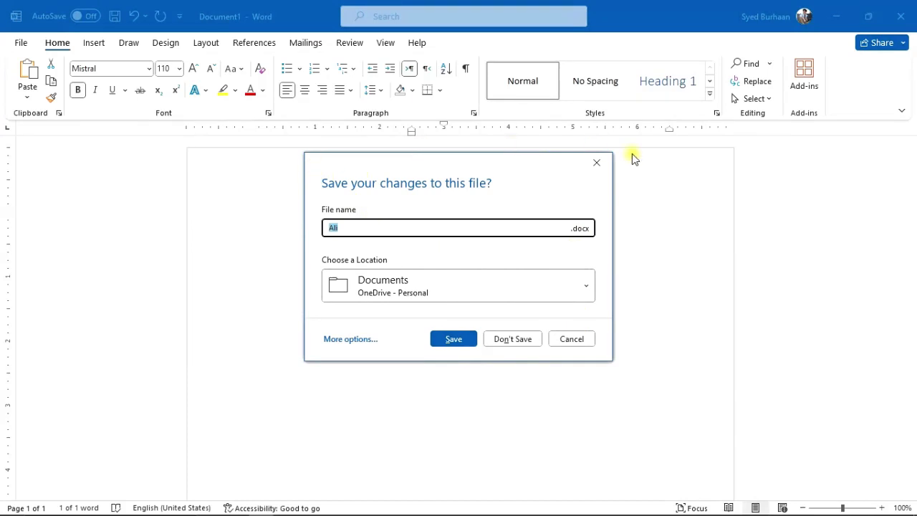
pyautogui.click(357, 228)
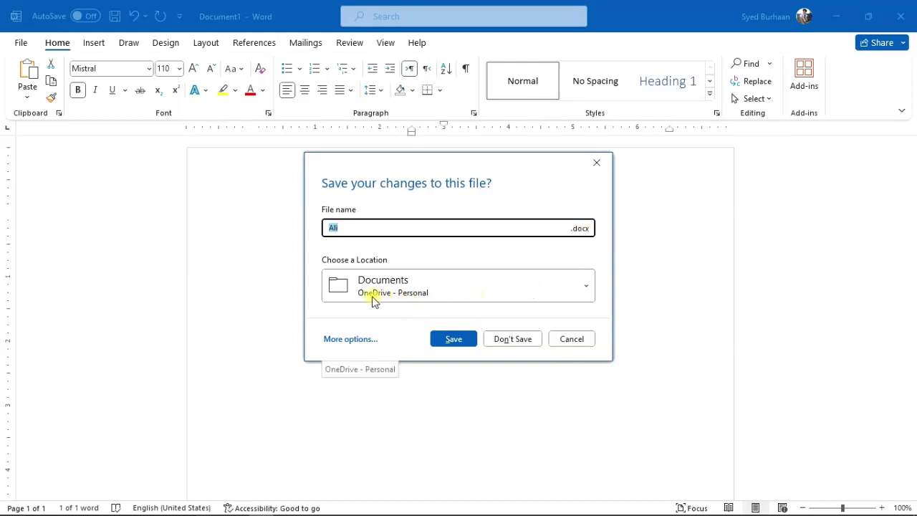
pyautogui.click(471, 288)
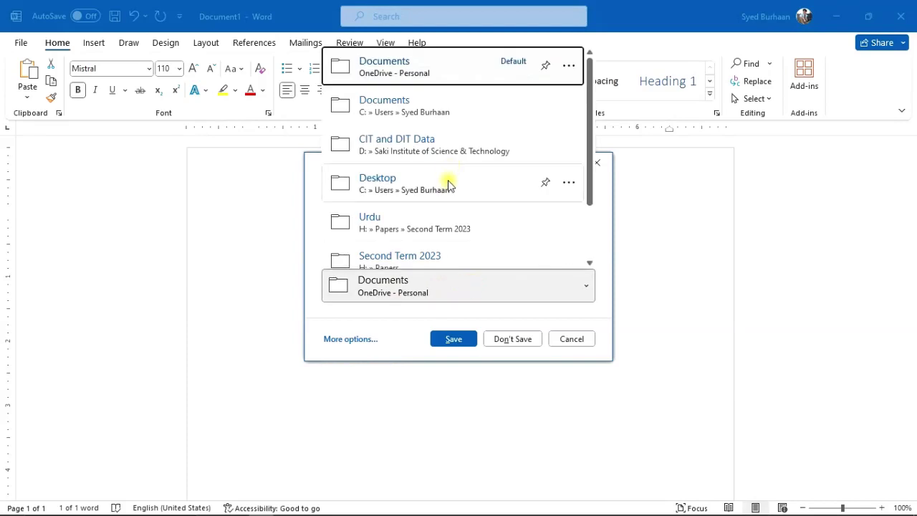
pyautogui.click(405, 187)
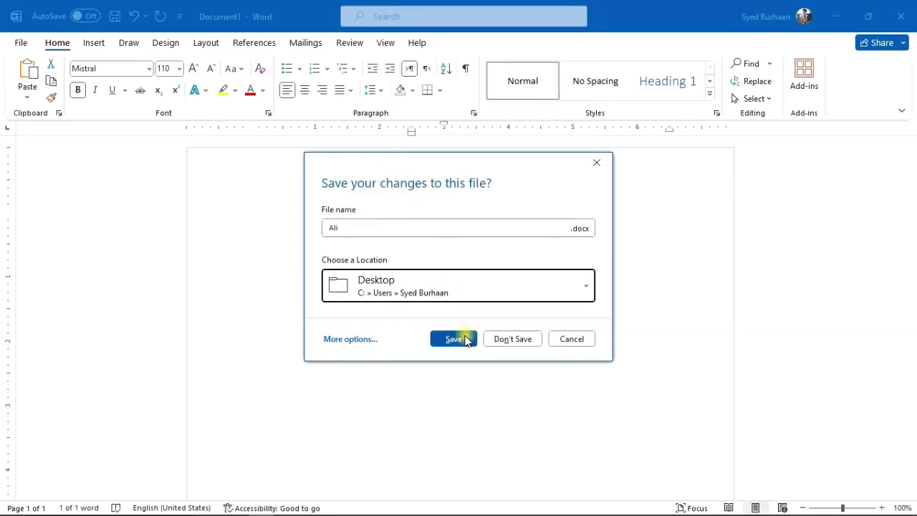
pyautogui.click(467, 341)
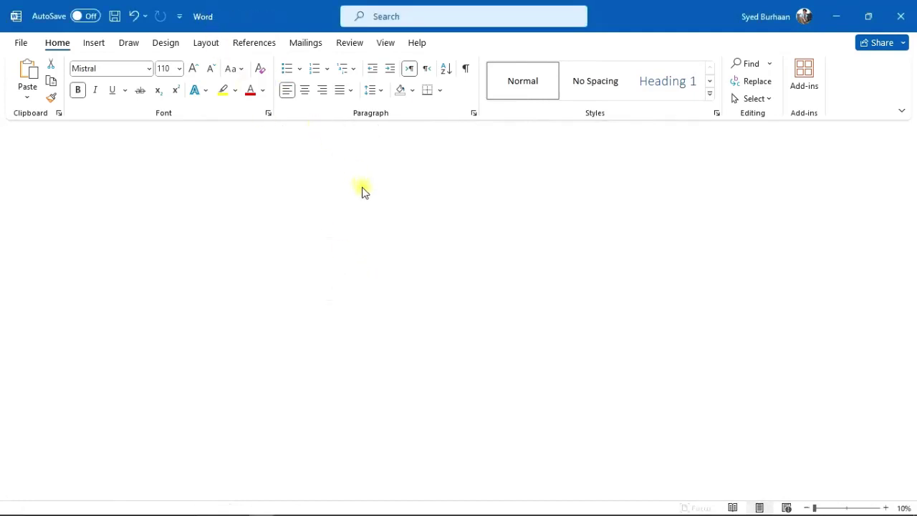
pyautogui.rightClick(161, 72)
pyautogui.click(184, 111)
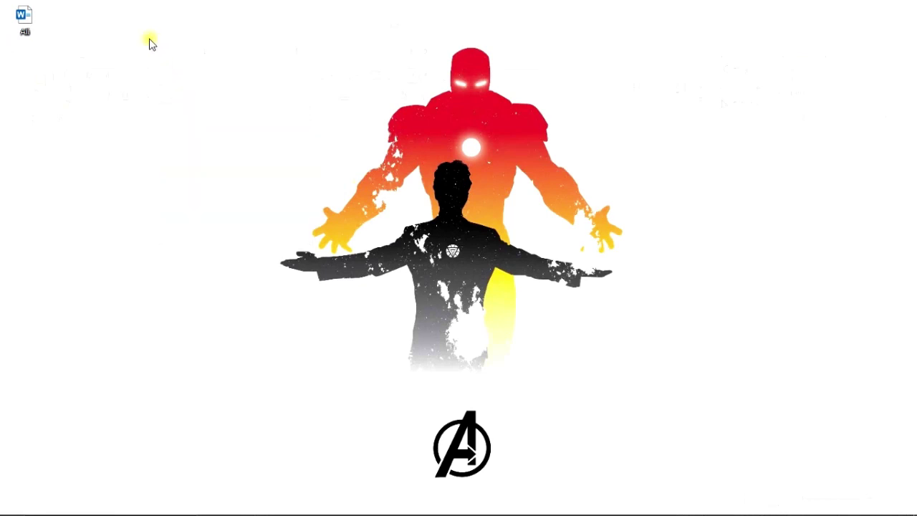
pyautogui.rightClick(150, 39)
pyautogui.click(179, 80)
pyautogui.click(30, 28)
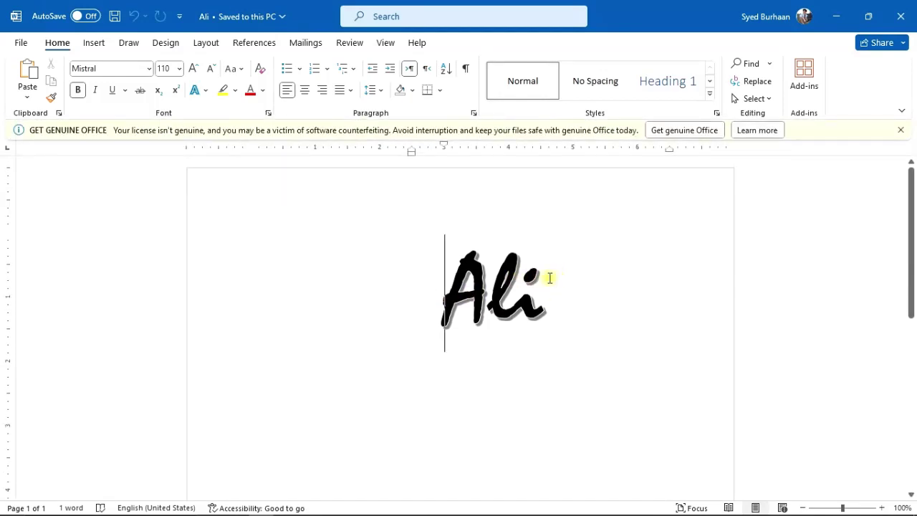
pyautogui.click(901, 129)
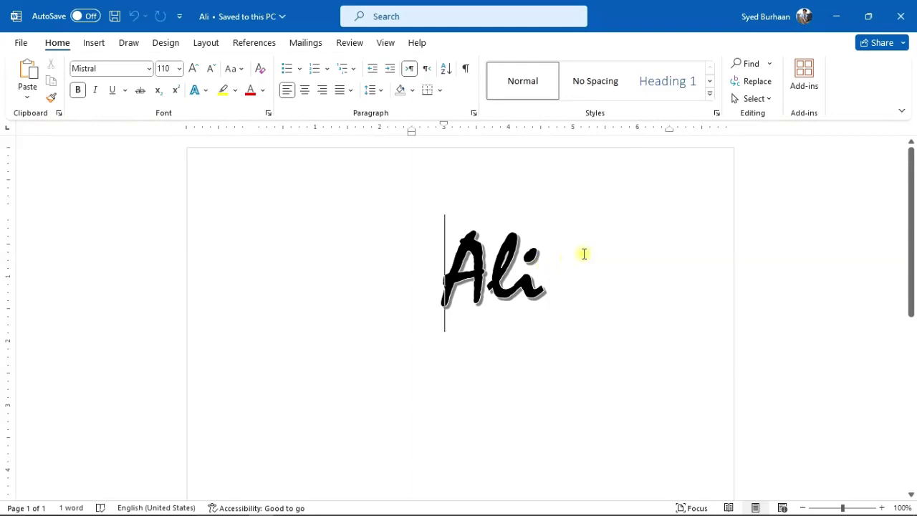
pyautogui.click(901, 16)
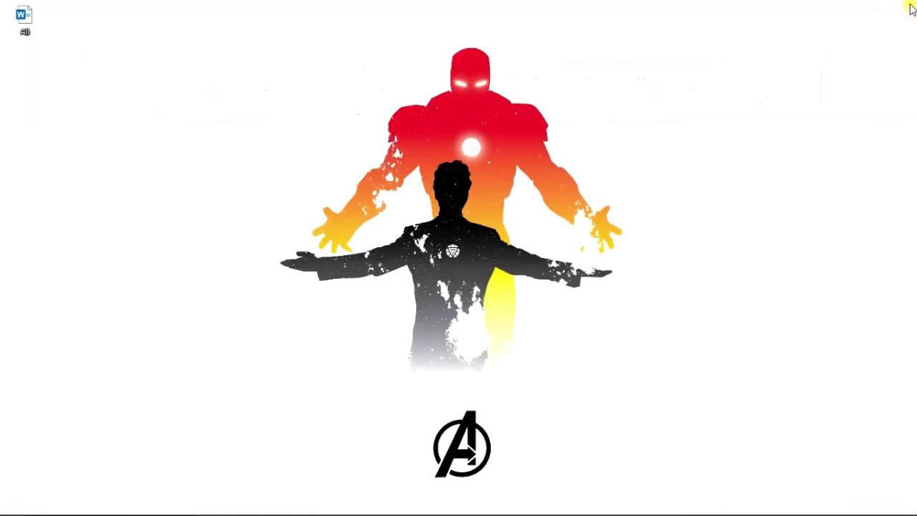